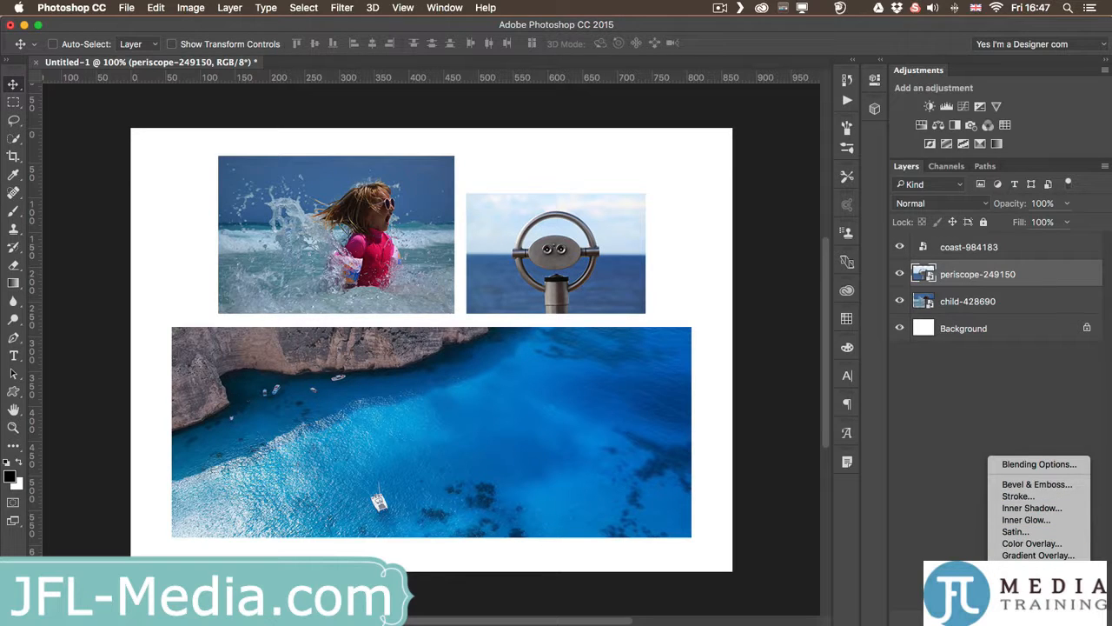
Step: Add a drop shadow to the periscope layer at a 66° angle, 27 px distance and 49% opacity
left_click(1030, 590)
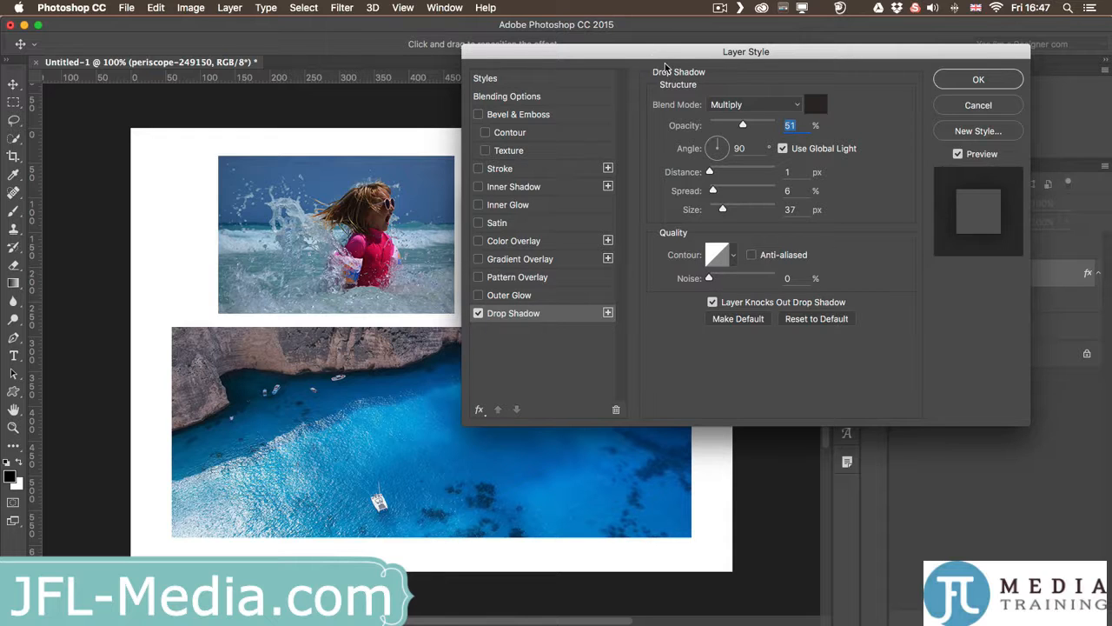
left_click_drag(683, 54, 830, 161)
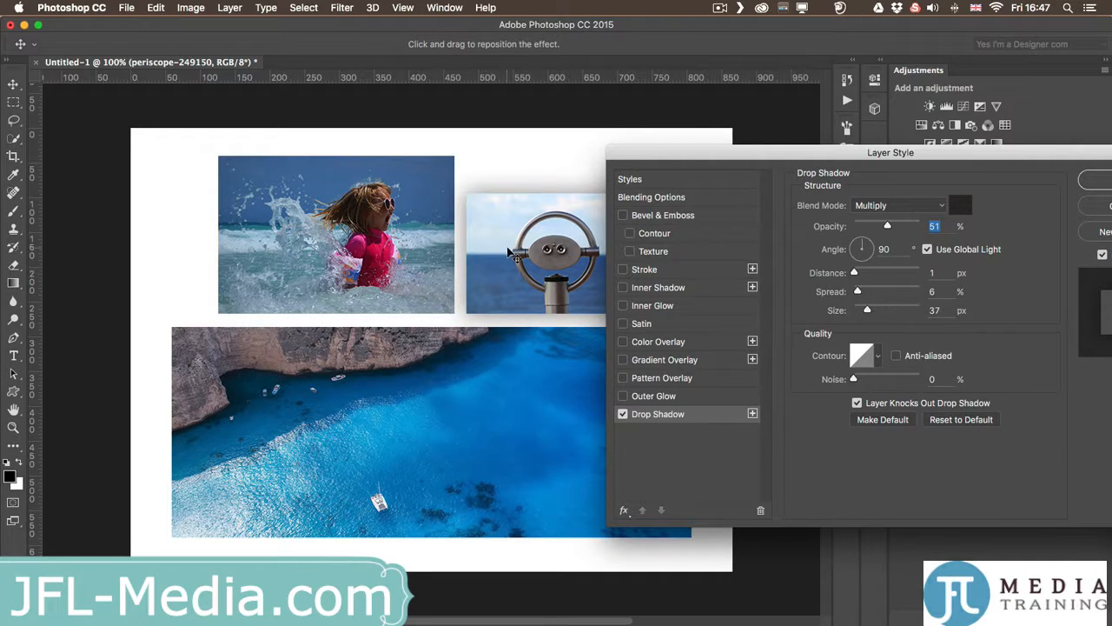
mouse_move(510, 239)
left_mouse_down()
mouse_move(534, 235)
mouse_move(474, 223)
mouse_move(524, 241)
mouse_move(485, 219)
mouse_move(480, 265)
mouse_move(479, 241)
mouse_move(504, 239)
mouse_move(502, 258)
left_mouse_up()
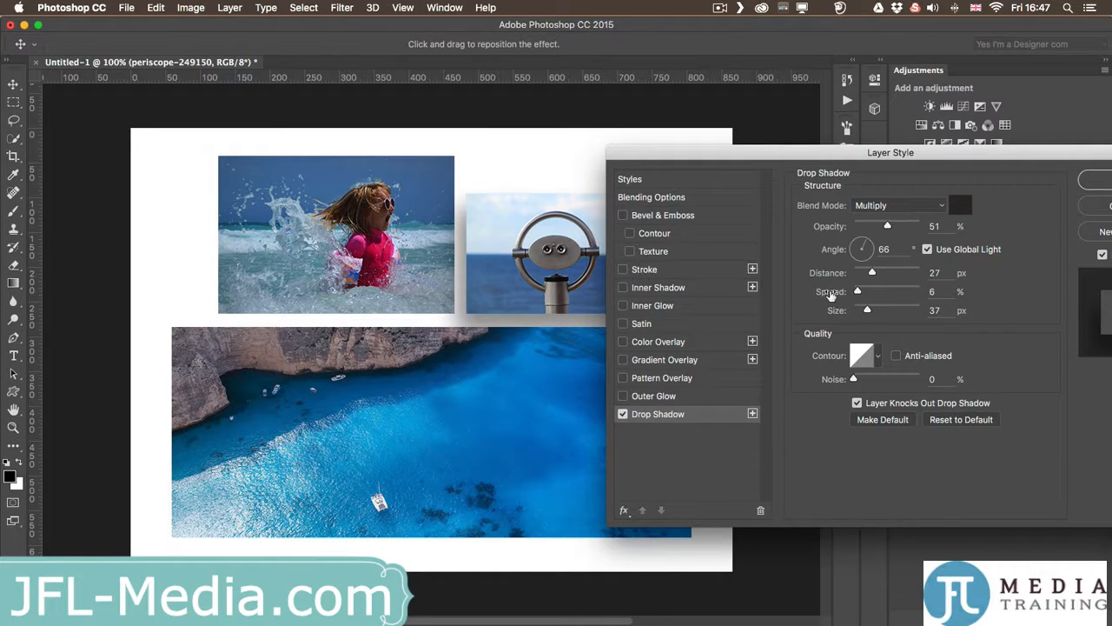
mouse_move(884, 228)
left_mouse_down()
mouse_move(940, 226)
mouse_move(886, 227)
left_mouse_up()
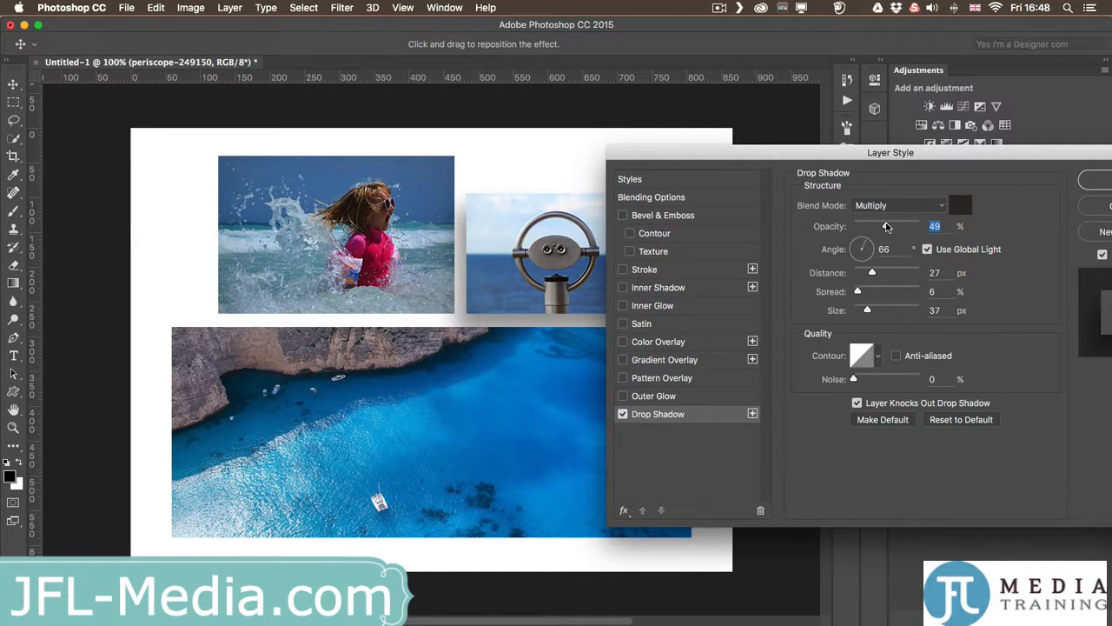
Step: Set the drop shadow's size to 13 px and reposition it to a 60° angle and 8 px distance
left_click_drag(791, 154, 801, 106)
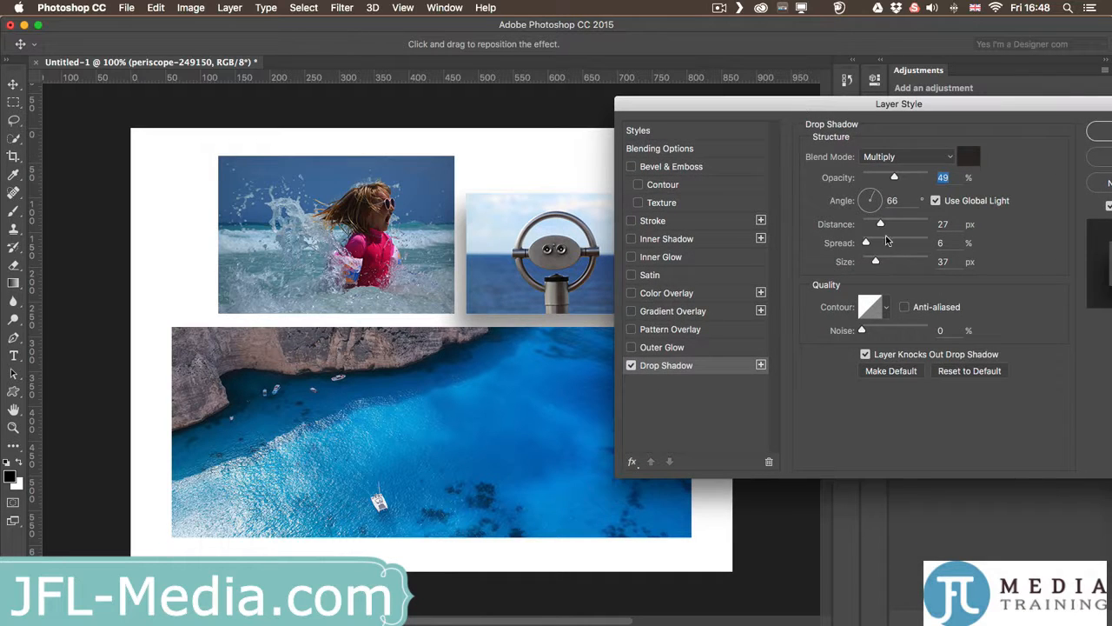
left_click_drag(877, 264, 844, 261)
left_click_drag(763, 108, 755, 54)
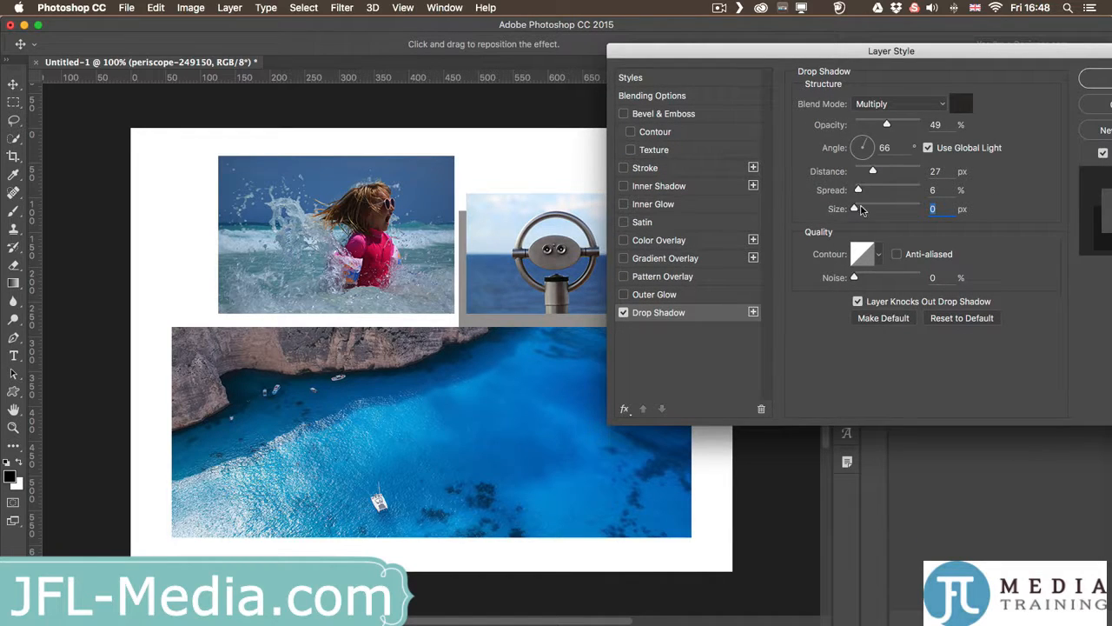
left_click_drag(855, 210, 862, 209)
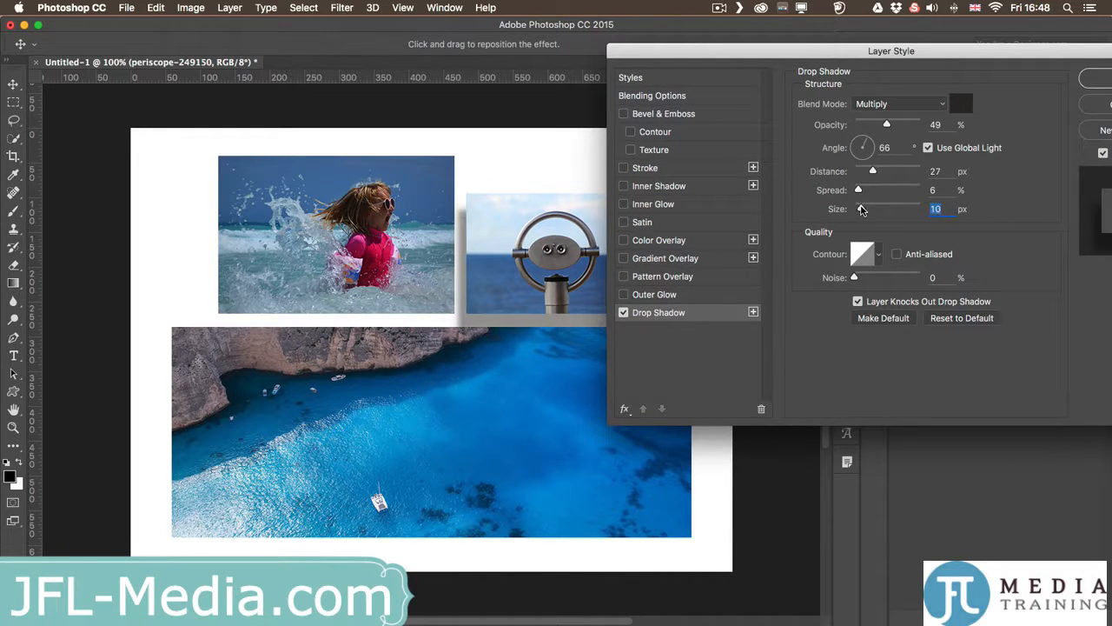
left_click_drag(518, 303, 514, 289)
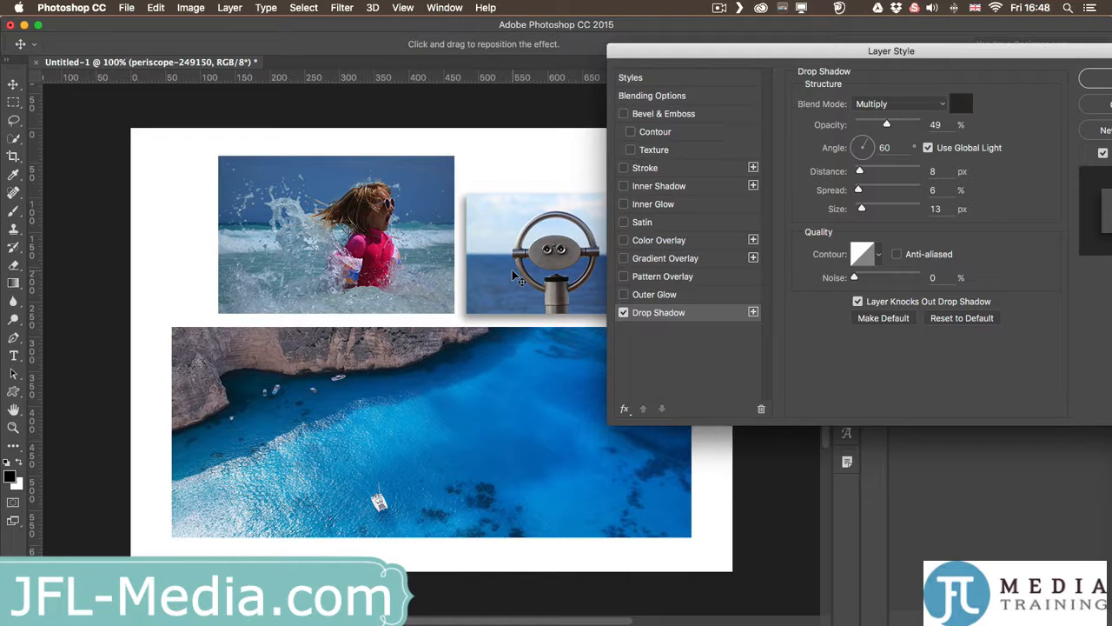
Step: Add a Stroke effect to the periscope layer and set its color to white (ffffff)
left_click(623, 168)
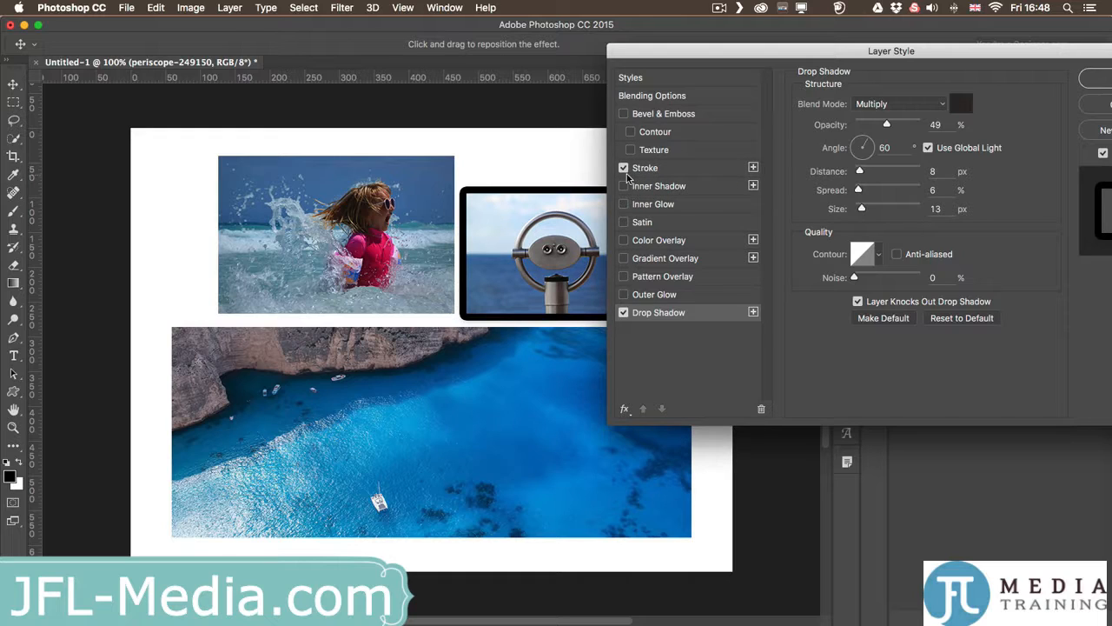
left_click(647, 171)
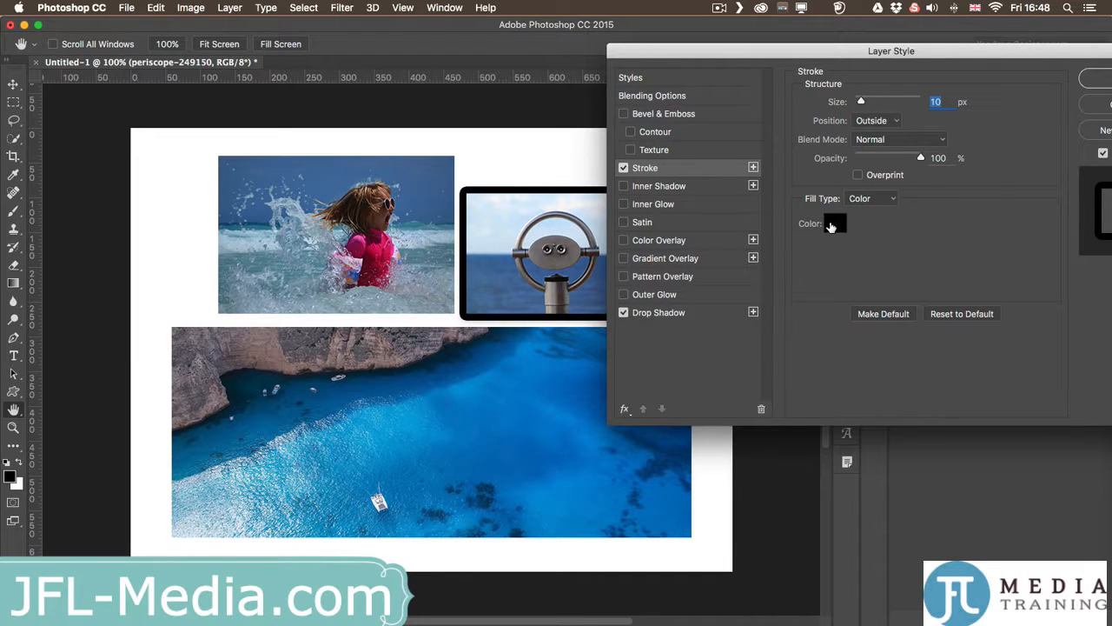
left_click(831, 226)
left_click(338, 321)
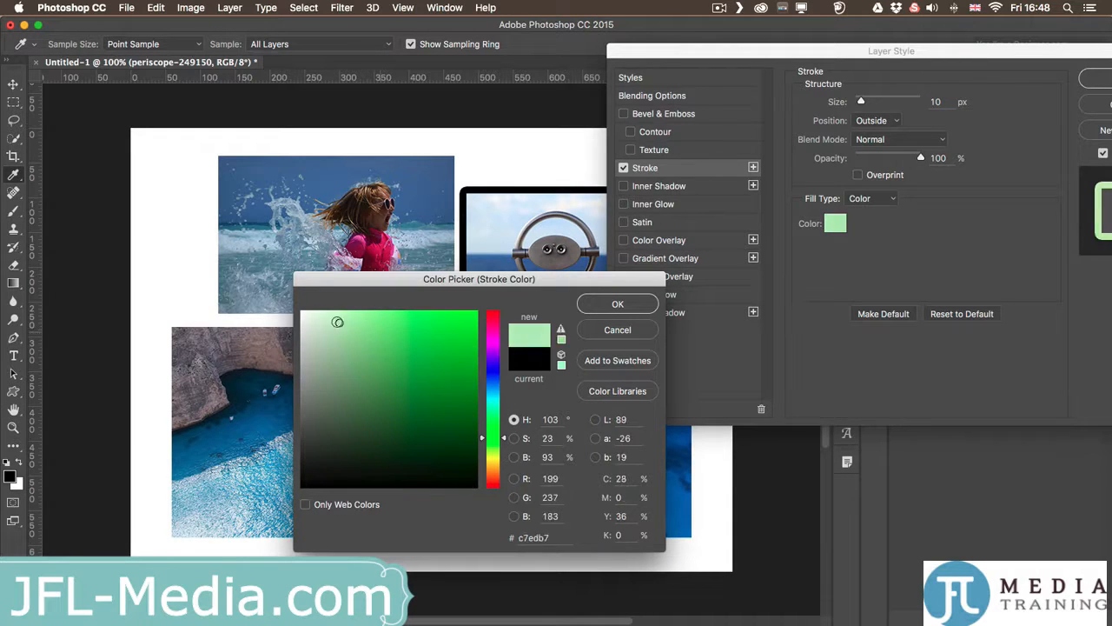
left_click_drag(338, 321, 302, 312)
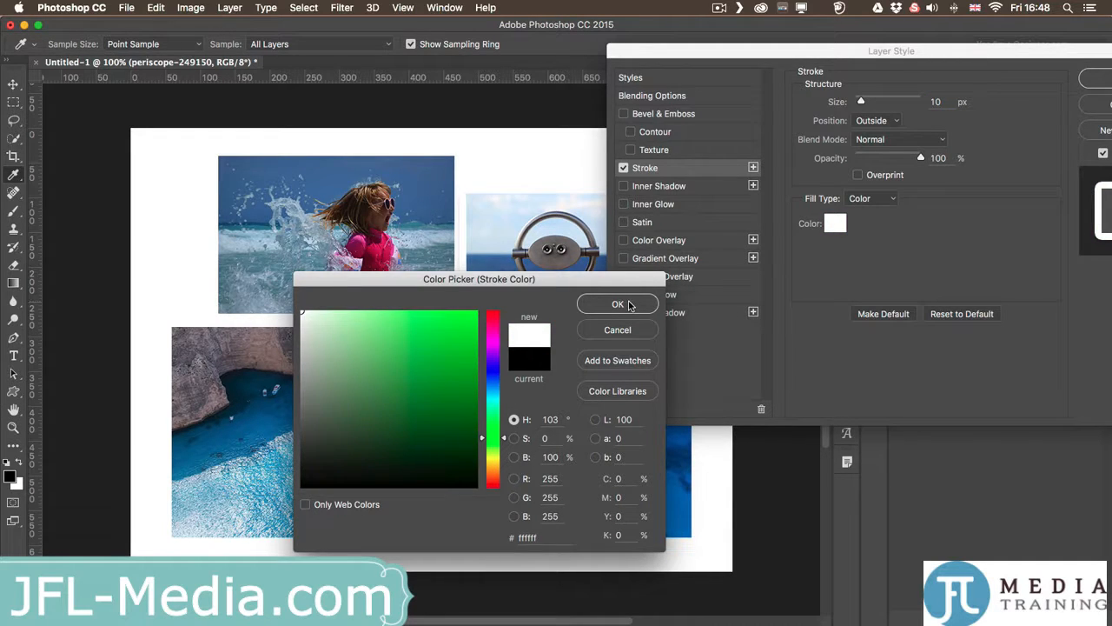
left_click(617, 304)
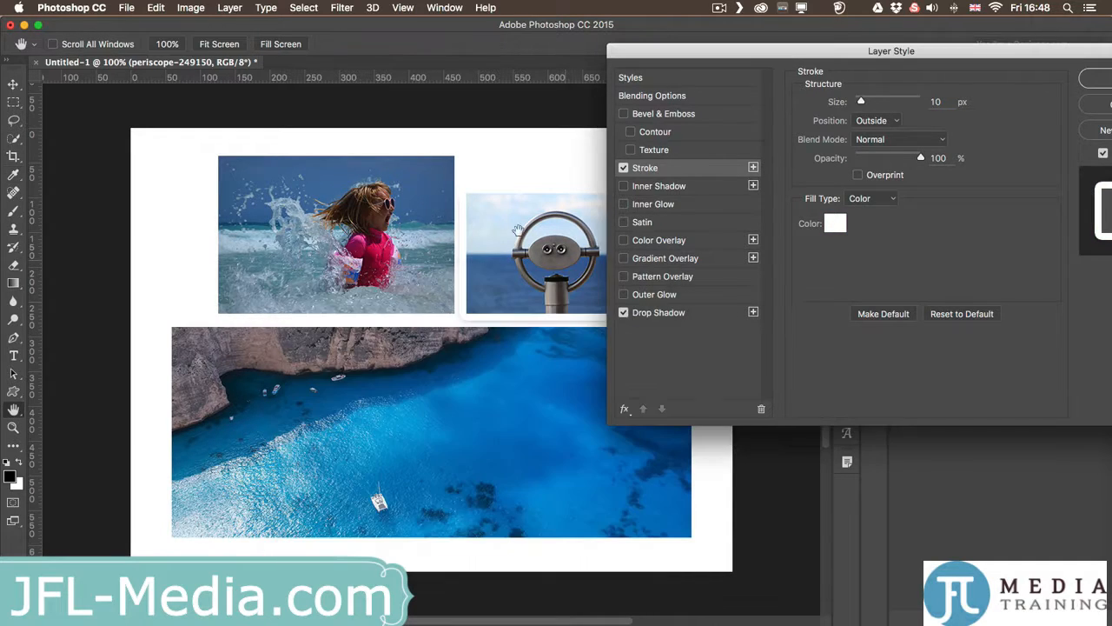
Step: Position the white stroke inside with a size of 4 px and apply the layer style
left_click(872, 120)
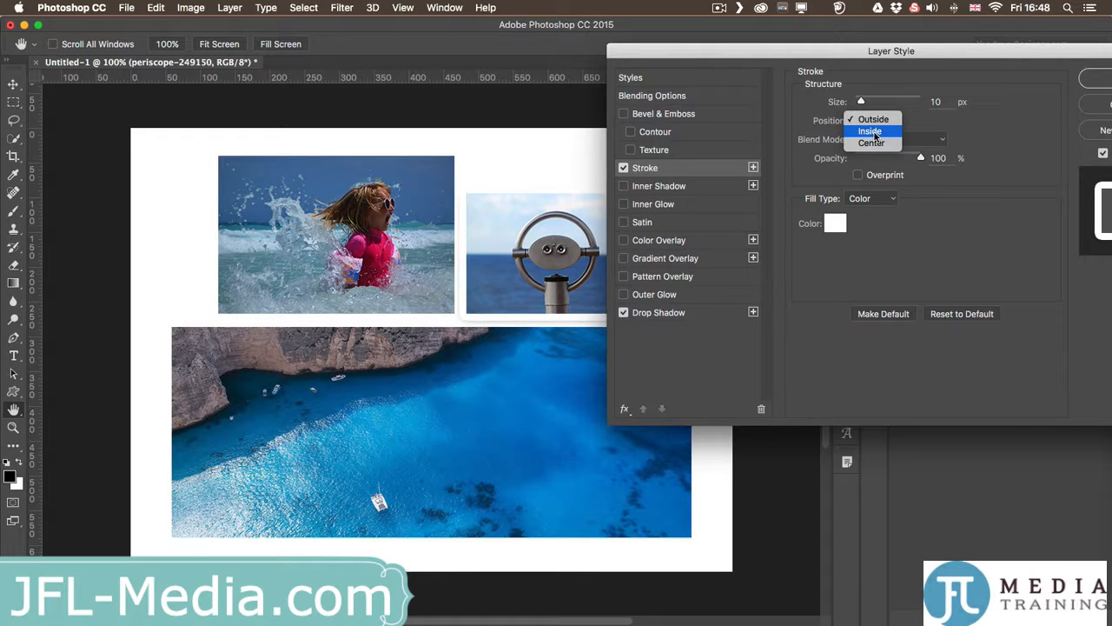
left_click(874, 135)
left_click_drag(861, 103, 857, 103)
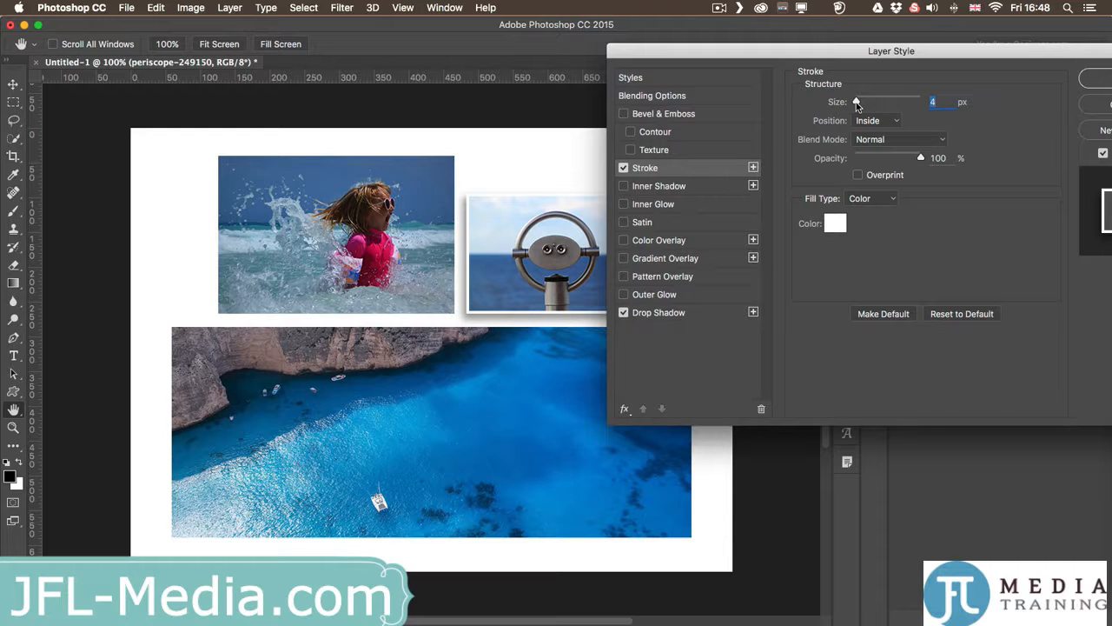
left_click_drag(807, 51, 738, 58)
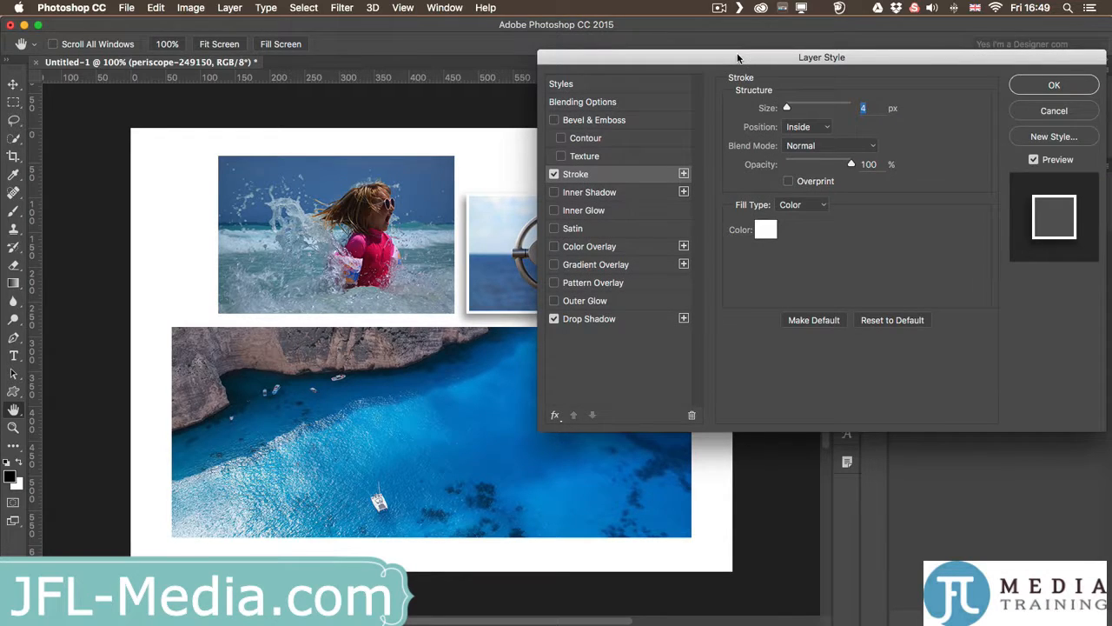
left_click(1055, 87)
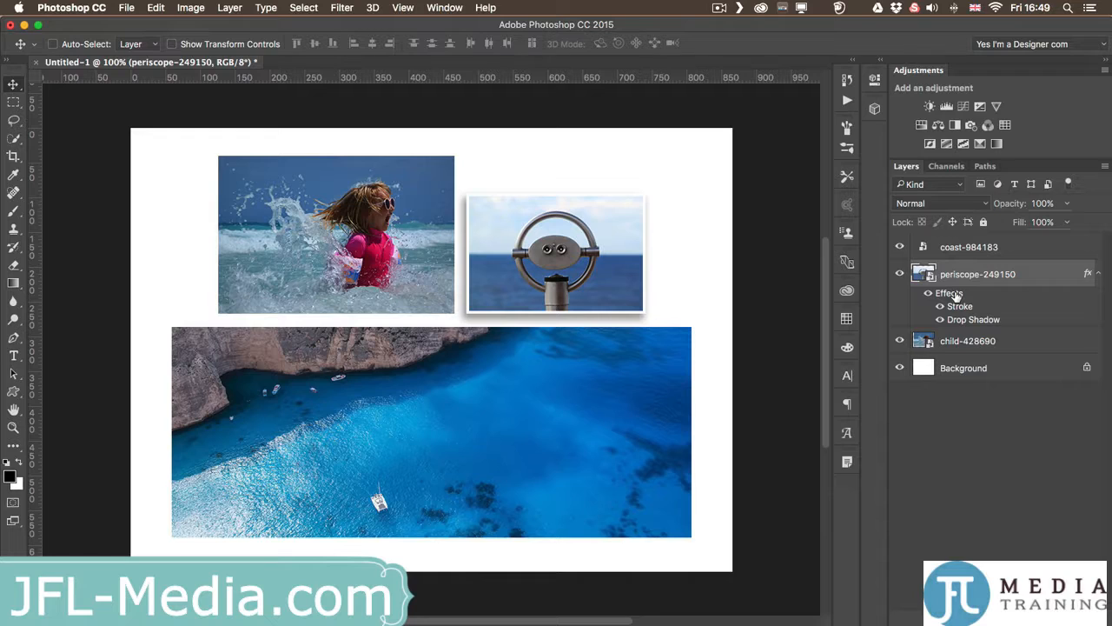
Step: Toggle the periscope layer's effects, together and individually, to compare the image with and without them
left_click(929, 294)
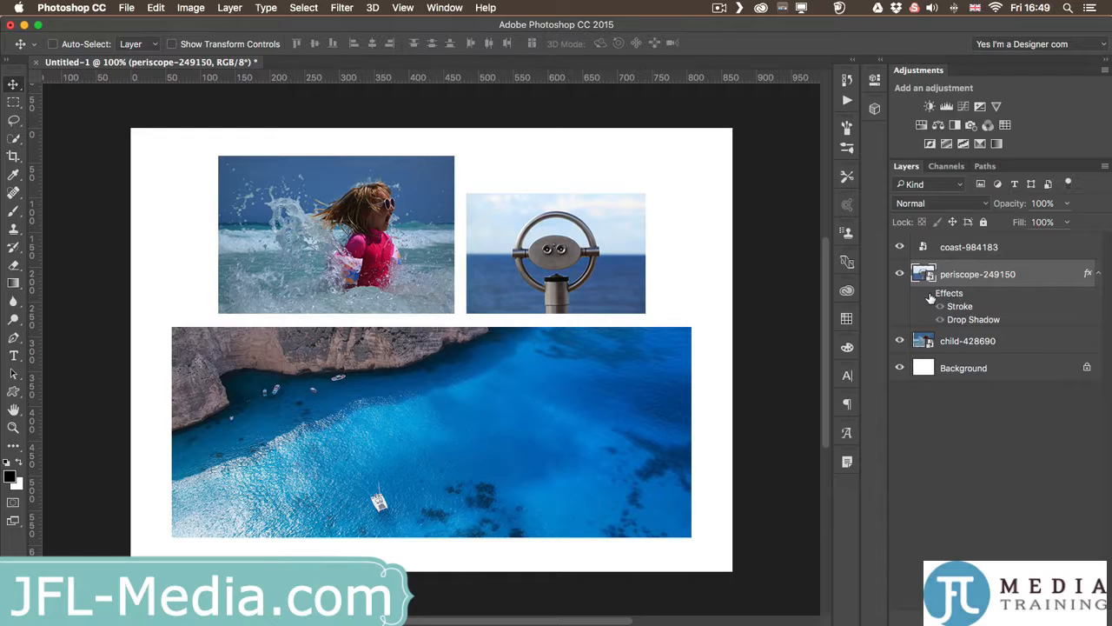
left_click(929, 293)
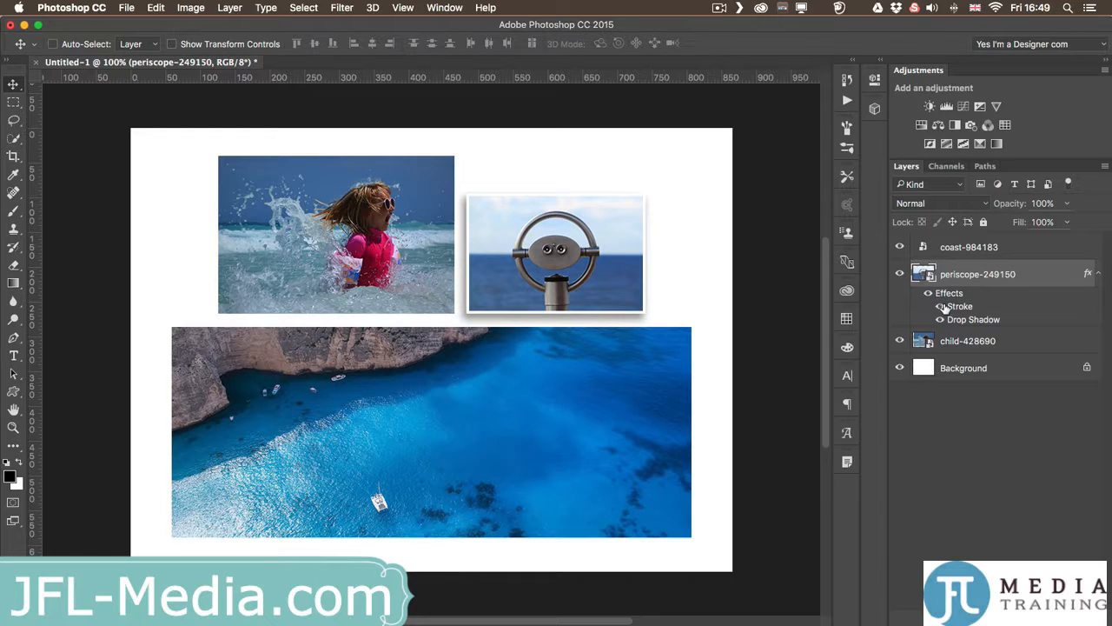
left_click(940, 307)
left_click(940, 307)
left_click(940, 307)
left_click(940, 319)
left_click(941, 320)
left_click(941, 307)
Step: Add a second stroke to the periscope layer, colored with the pink sampled from the child's swimsuit and sized 13 px
double_click(960, 307)
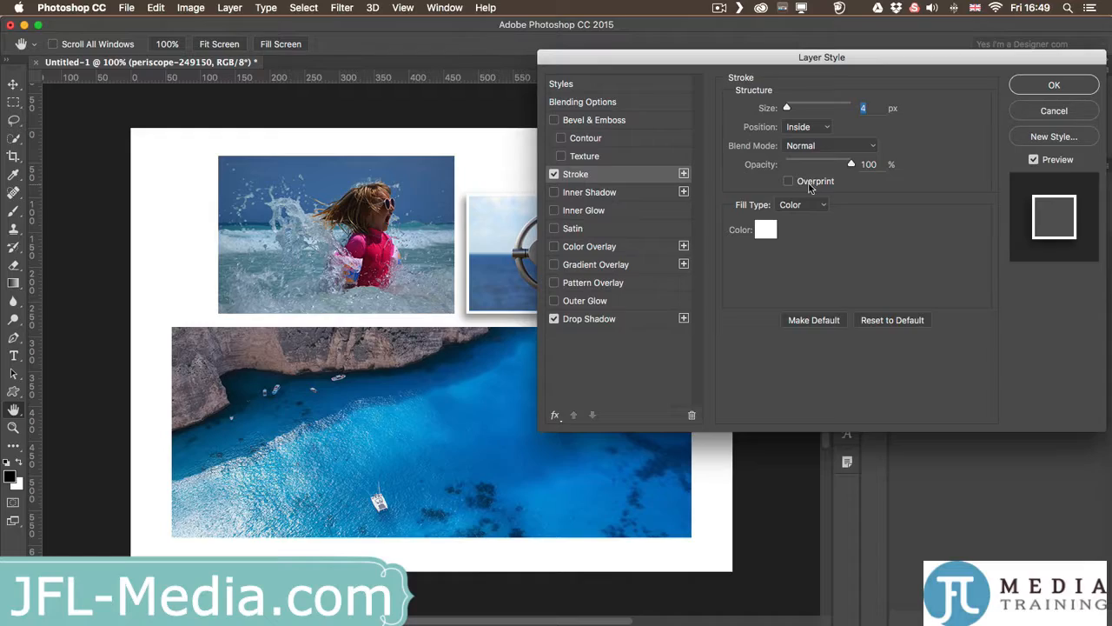
left_click_drag(608, 69, 700, 88)
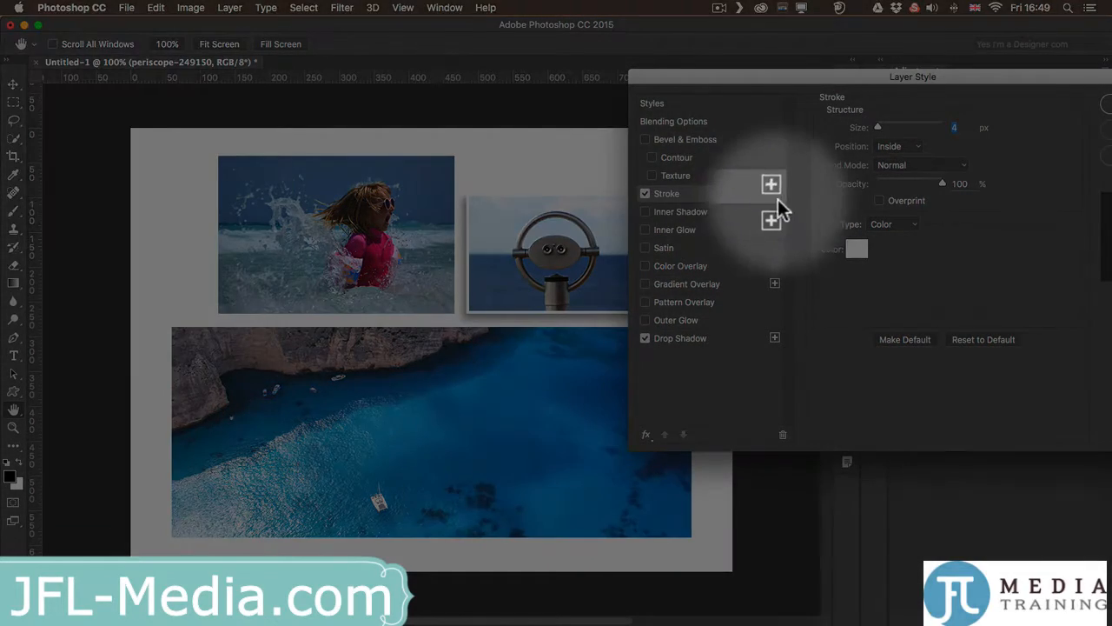
left_click(775, 193)
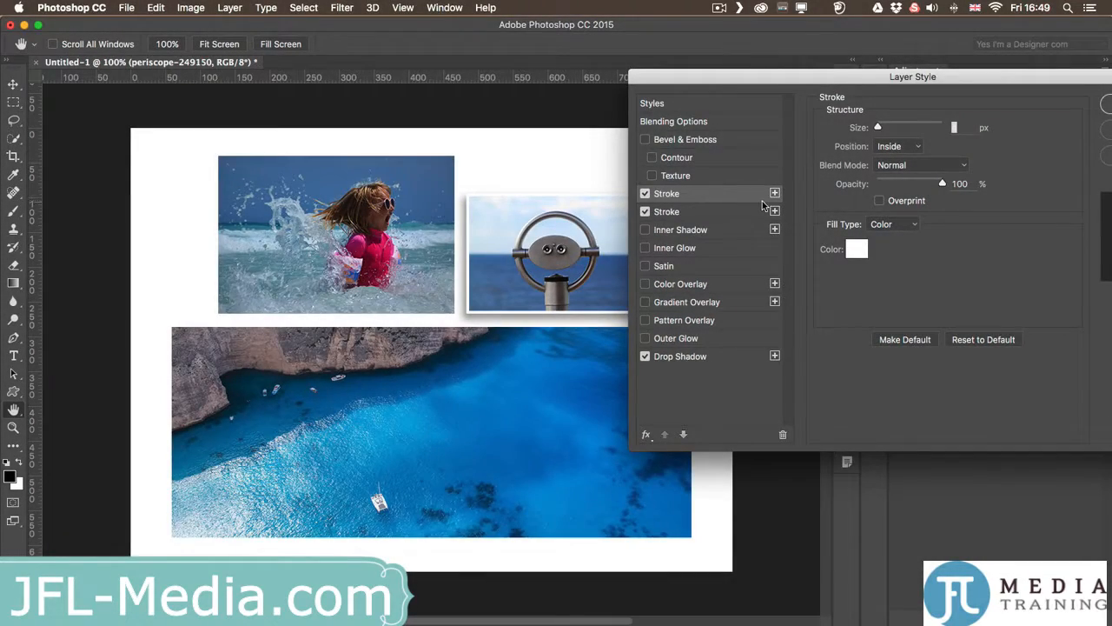
left_click(857, 249)
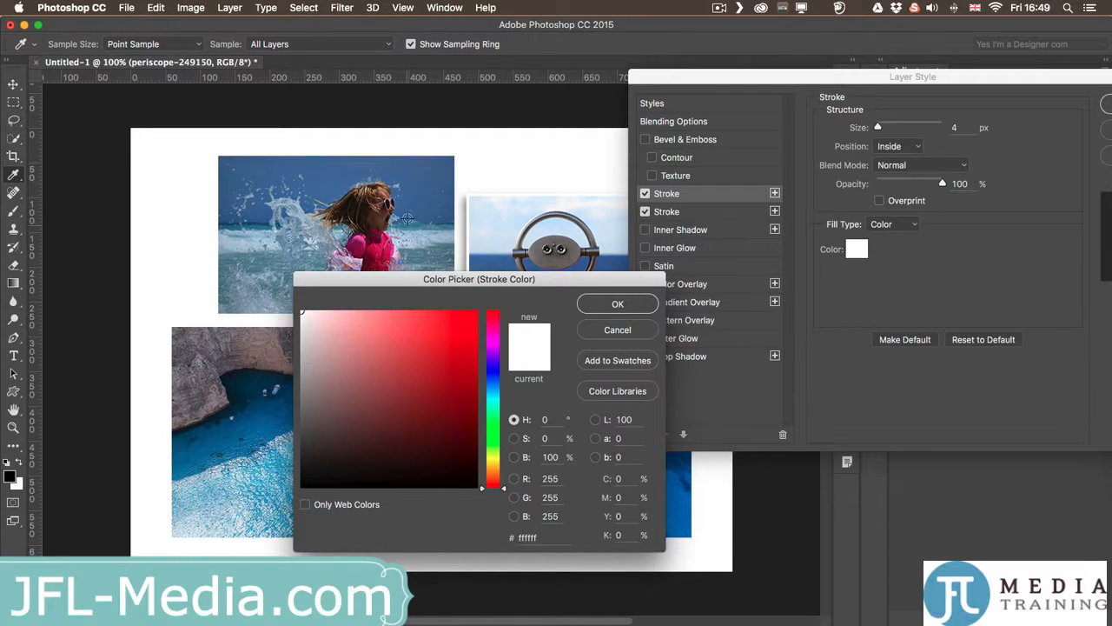
left_click(386, 246)
left_click(617, 303)
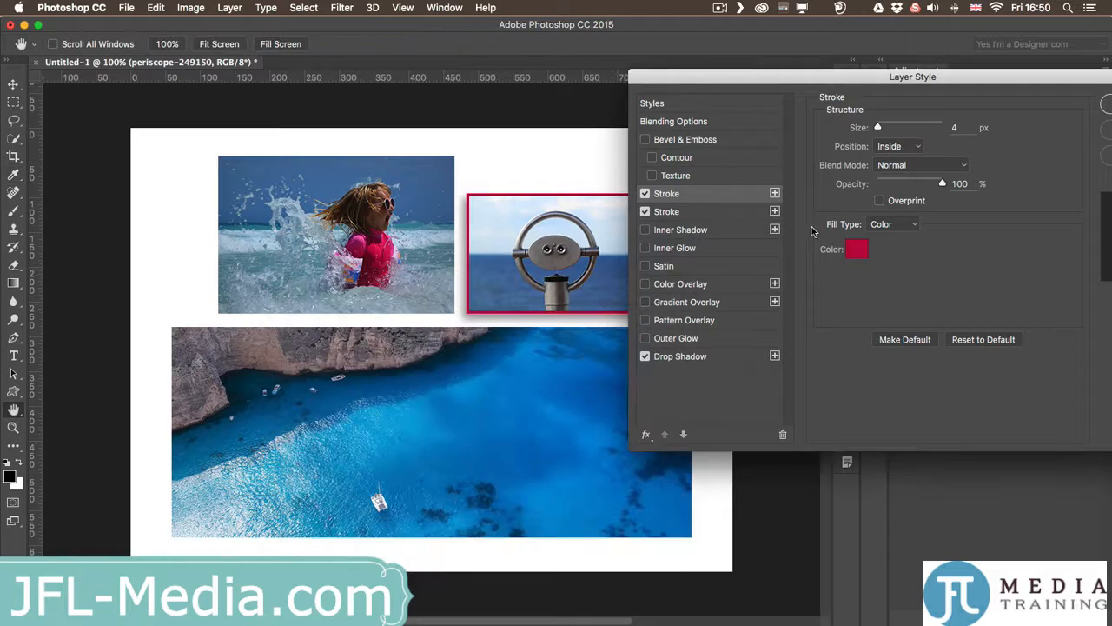
left_click_drag(878, 128, 884, 128)
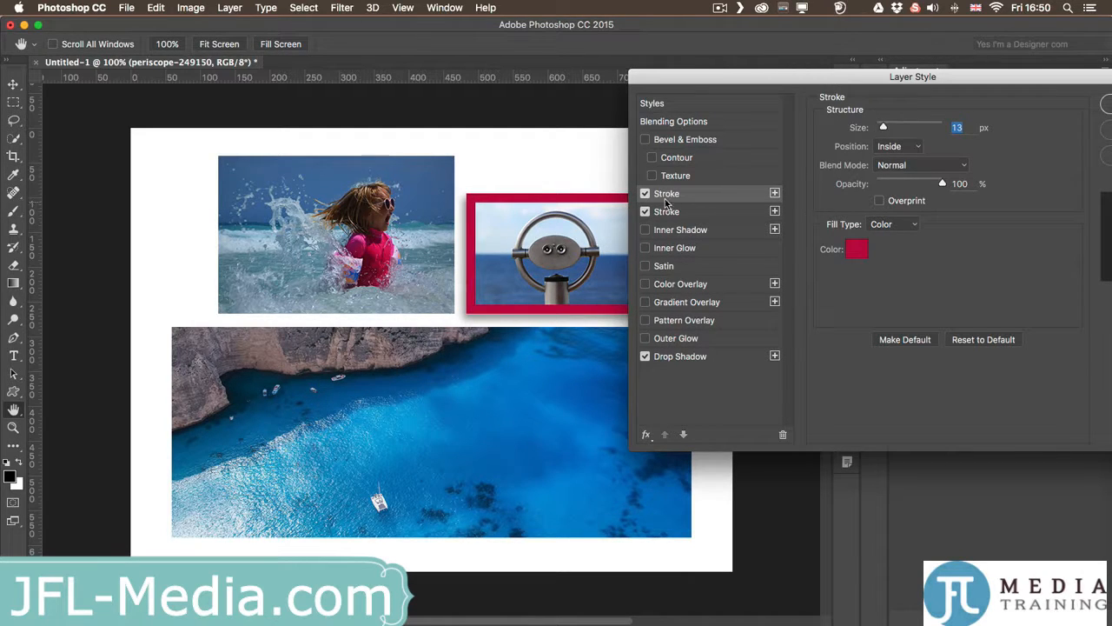
Step: Move the pink stroke below the white one, set its size to 8 px and apply the layer style
left_click_drag(665, 73, 701, 70)
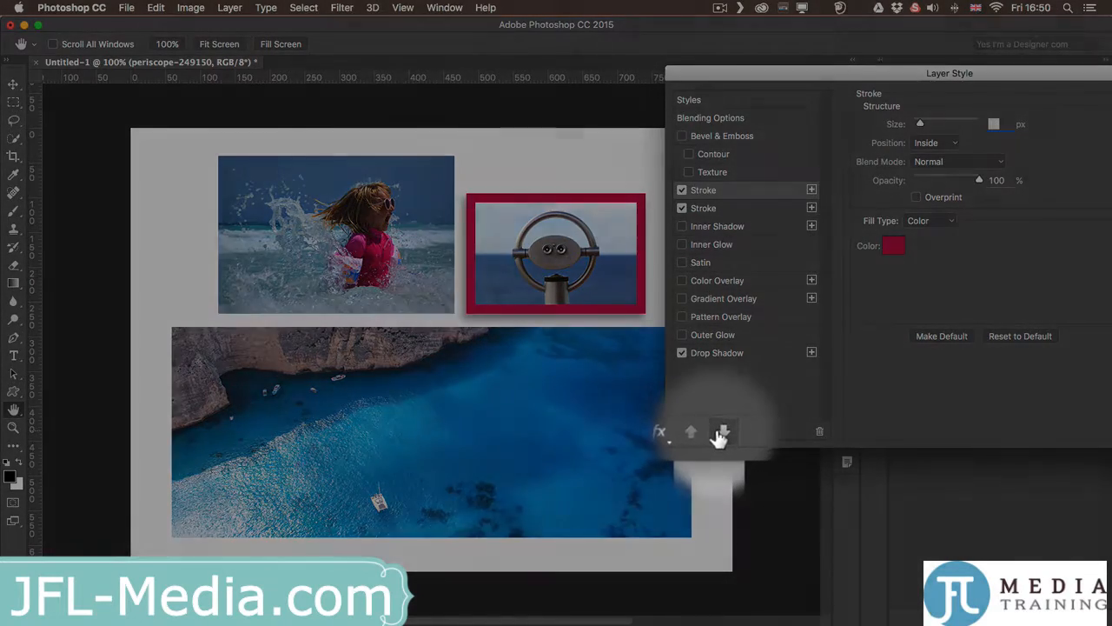
left_click(721, 432)
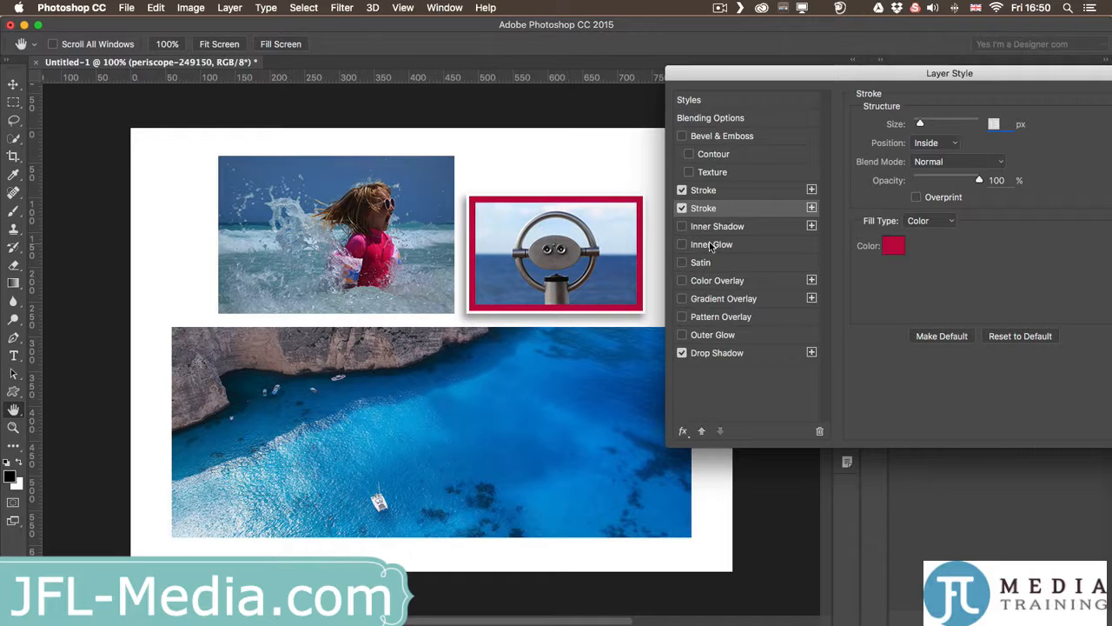
left_click_drag(919, 126, 919, 127)
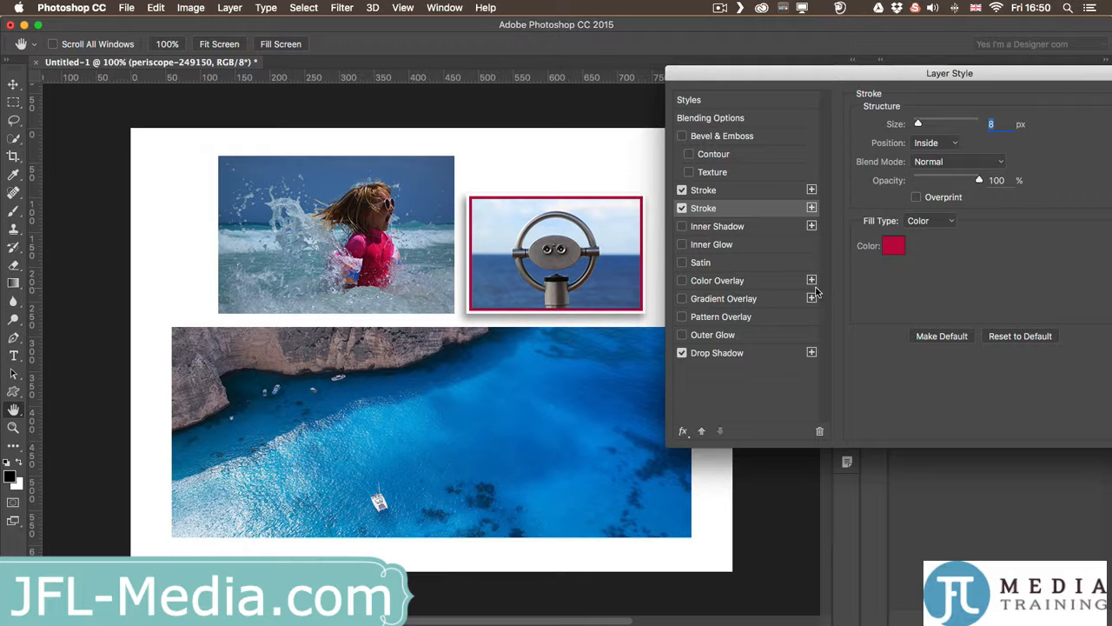
left_click_drag(964, 74, 702, 96)
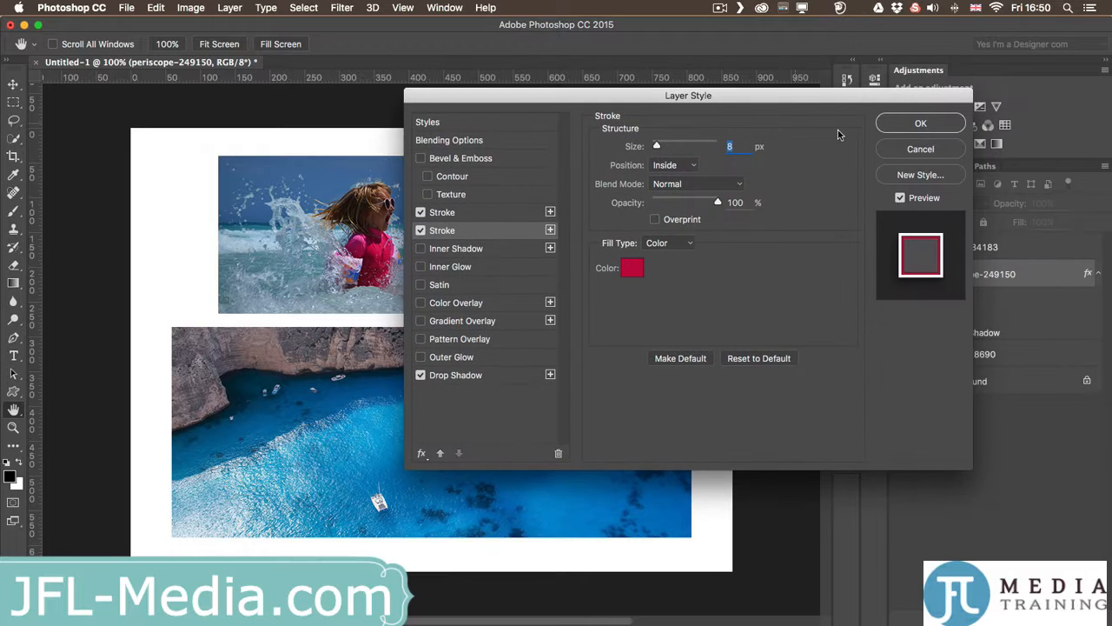
left_click(899, 125)
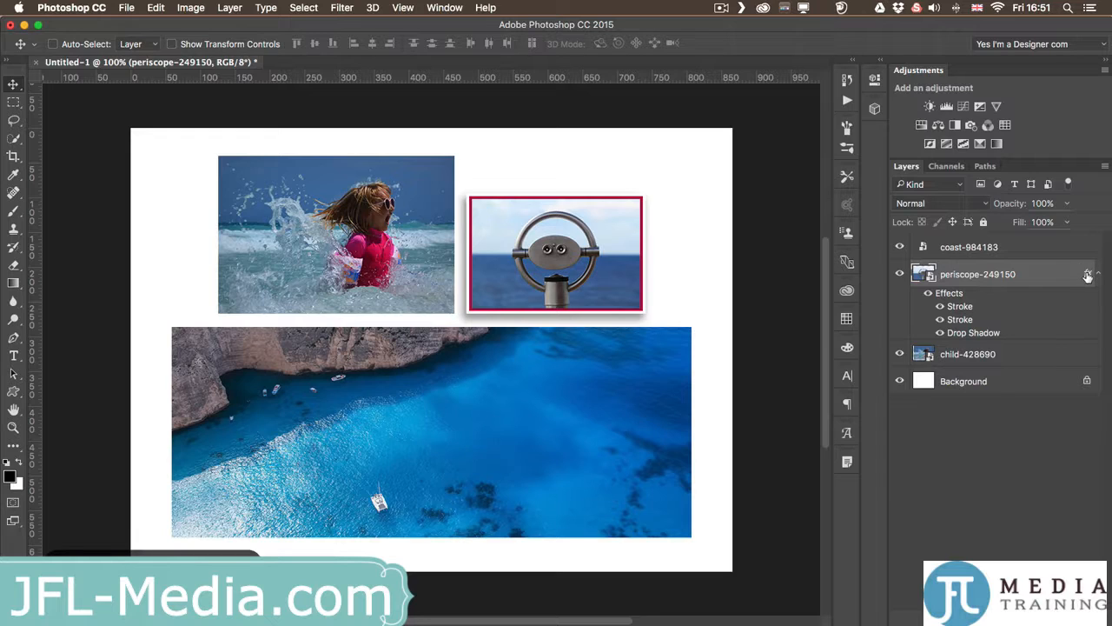
Step: Copy the periscope layer's effects to child-428690, and move them from there to coast-984183
mouse_move(1087, 275)
left_mouse_down()
mouse_move(1078, 311)
mouse_move(1042, 354)
left_mouse_up()
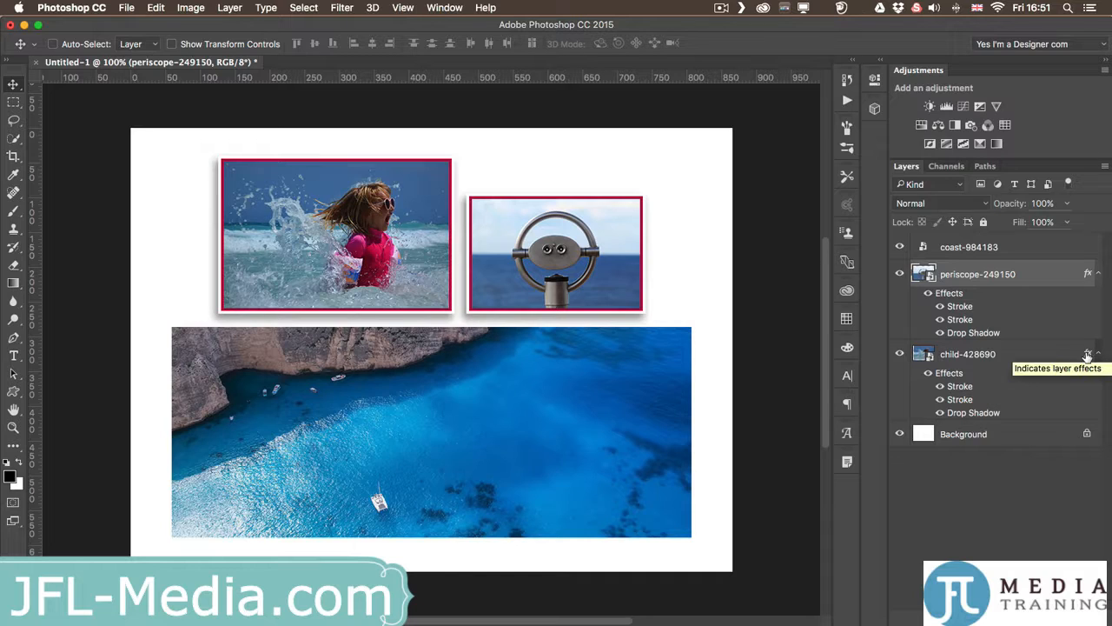
left_click_drag(1089, 355, 1046, 246)
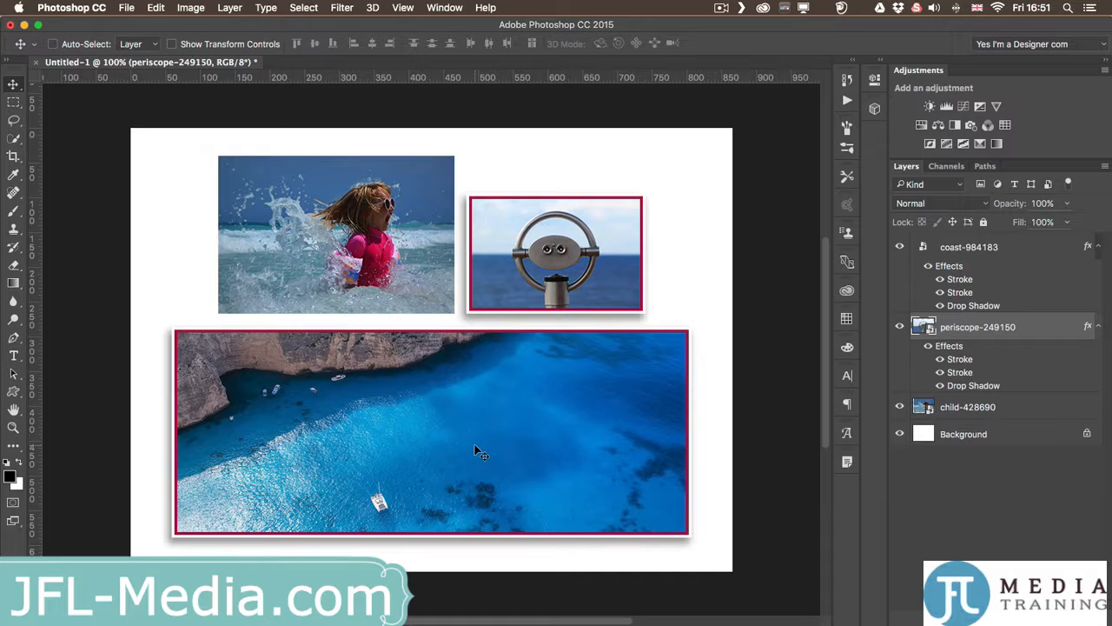
Step: Move only the Drop Shadow effect from coast-984183 to child-428690
left_click(980, 250)
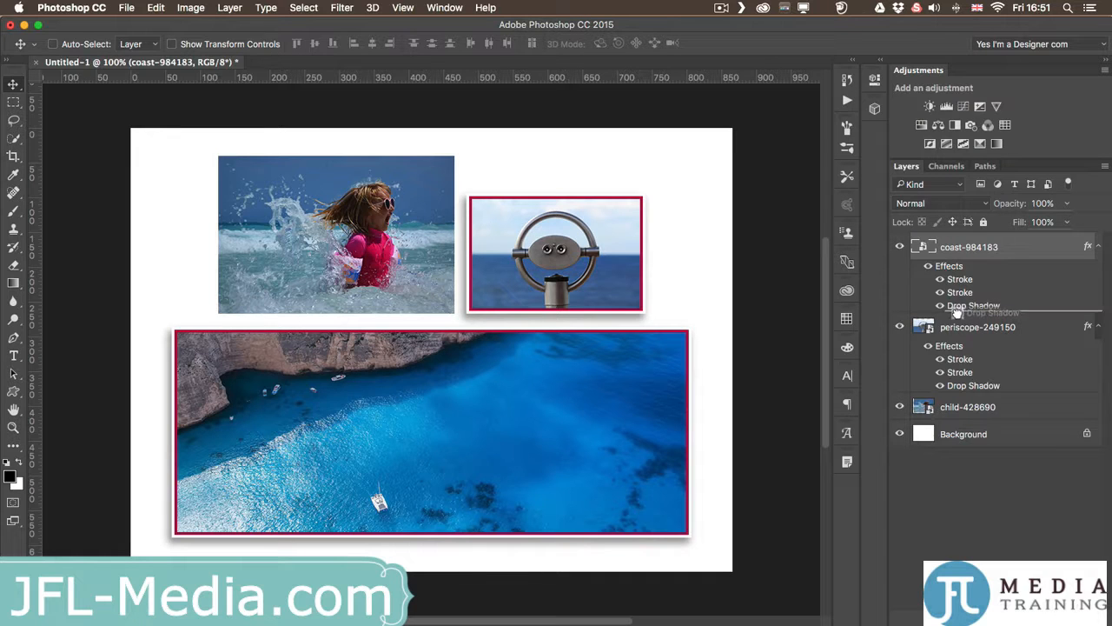
left_click_drag(975, 309, 961, 408)
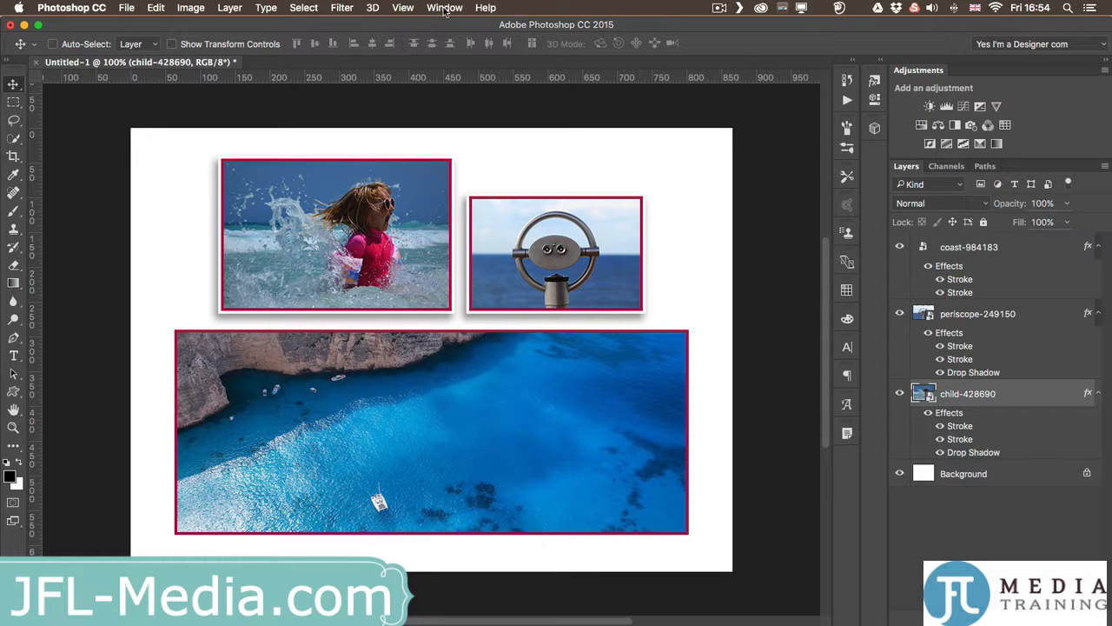
Step: Save the child-428690 layer's effects as a new style named "double stroke and shadow", including layer effects and adding it to the current library
left_click(444, 8)
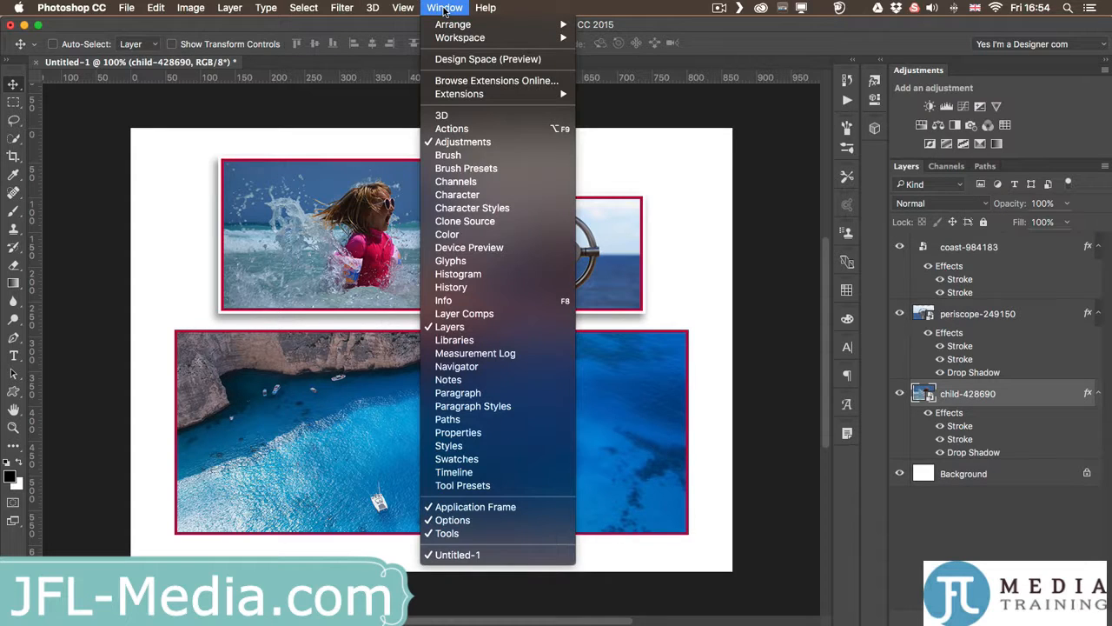
left_click(496, 446)
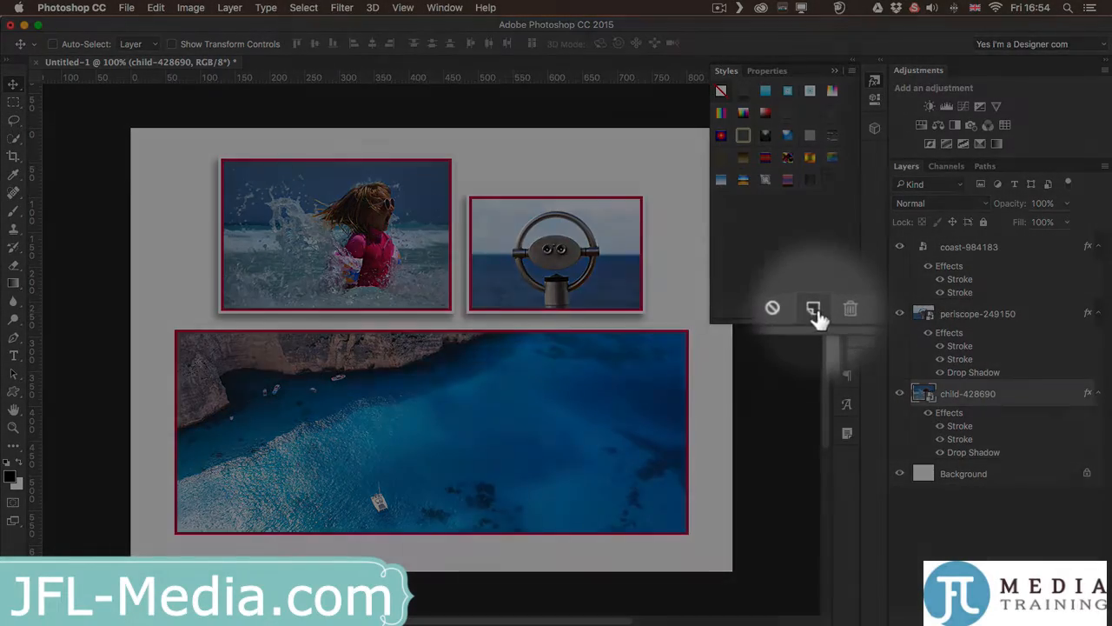
left_click(815, 310)
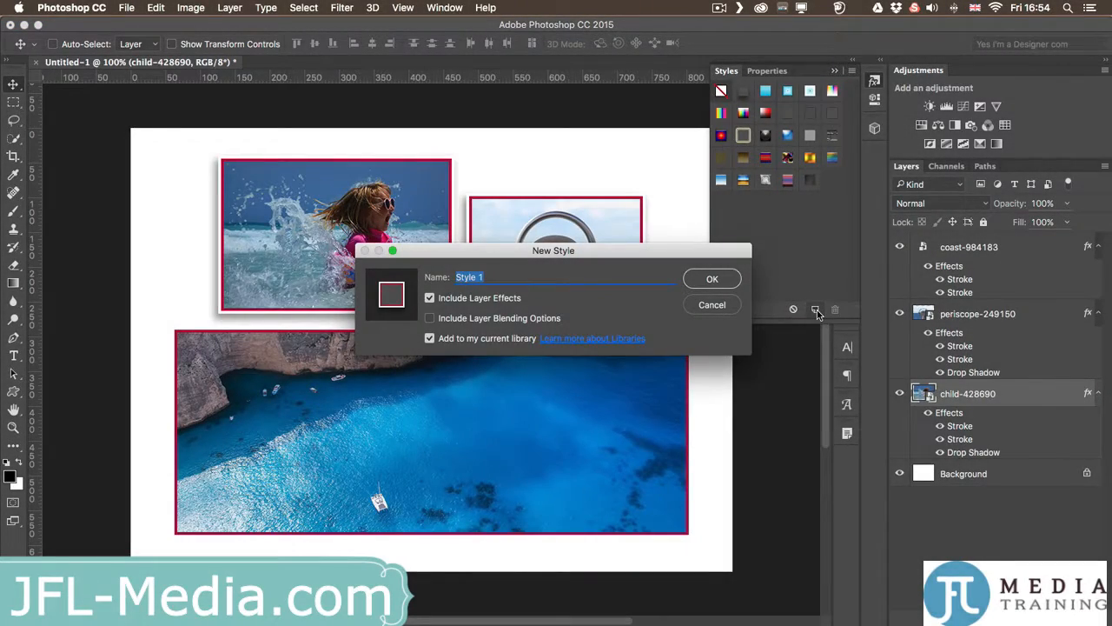
type("double stroke and shadow")
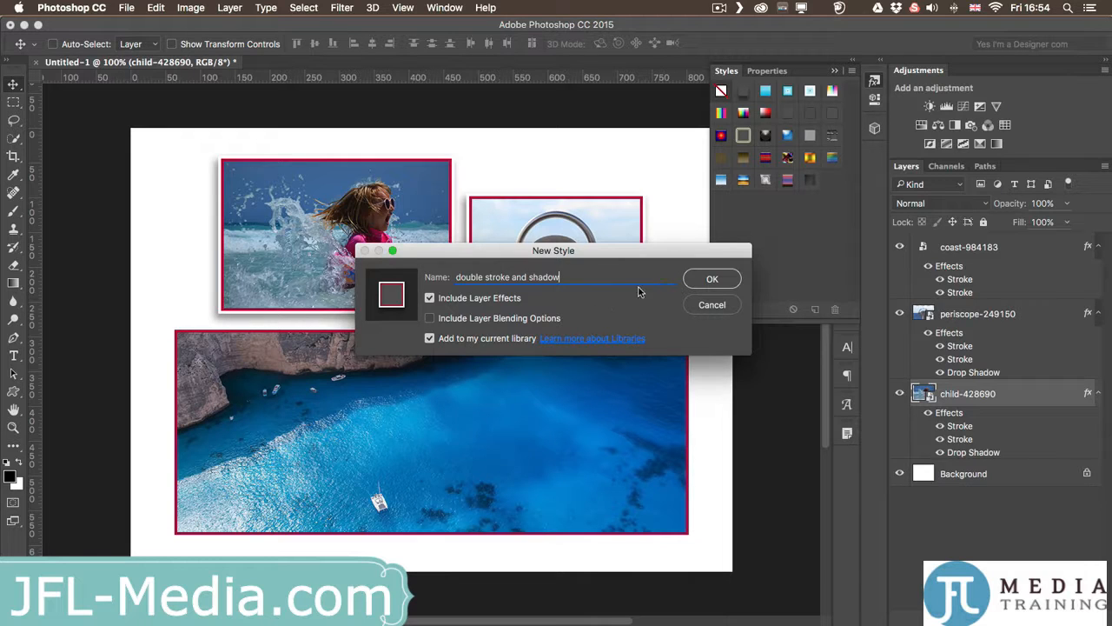
left_click(711, 281)
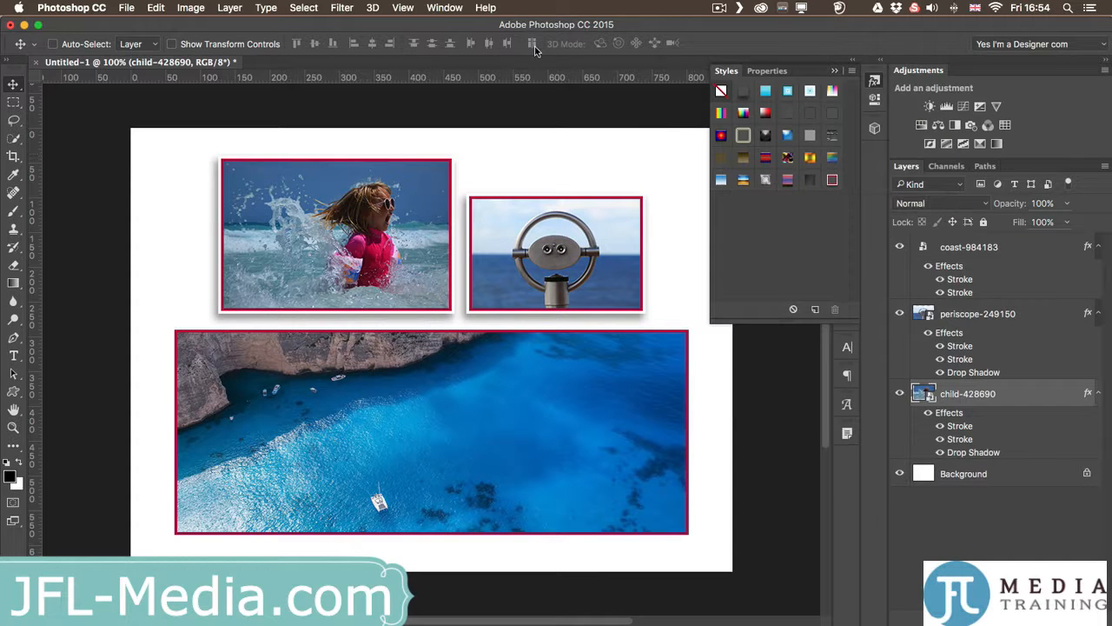
Step: Display My Library to examine the layer styles stored there
left_click(435, 8)
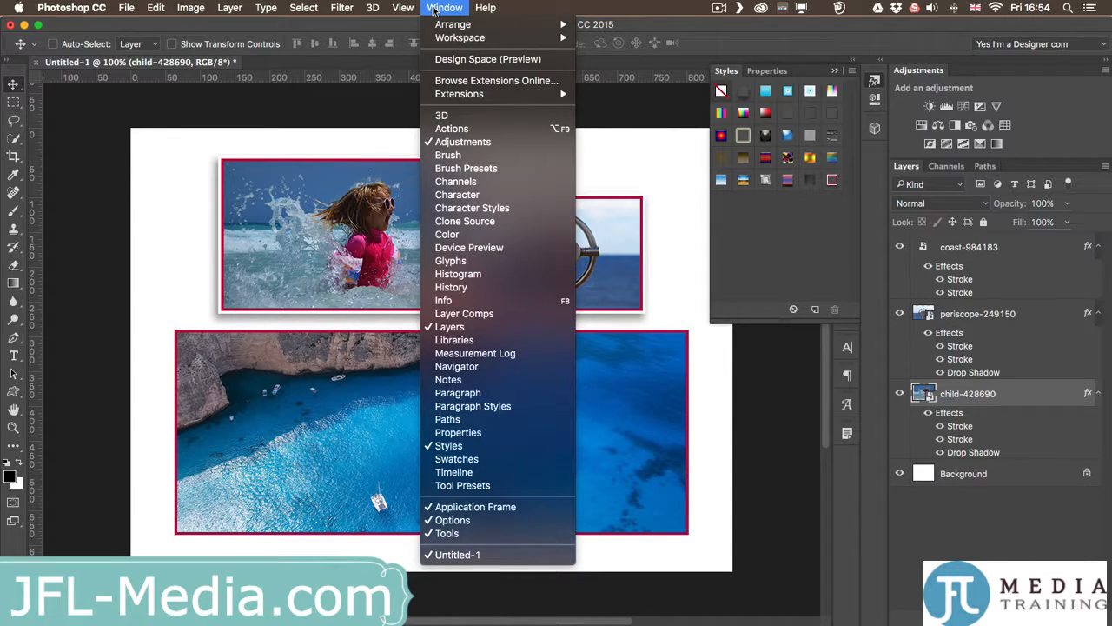
left_click(480, 340)
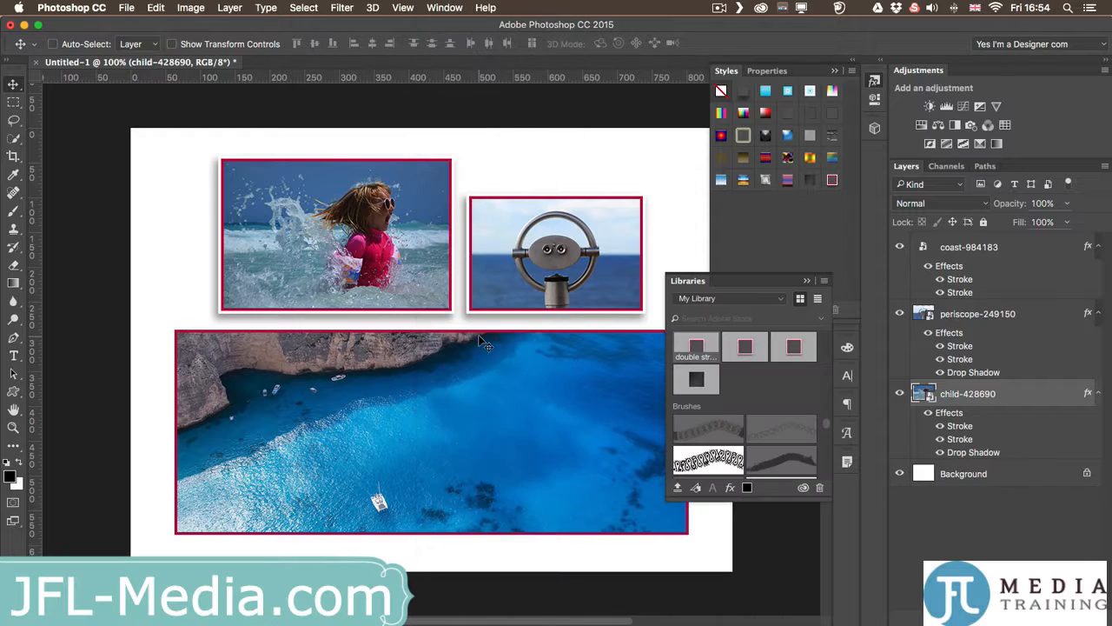
left_click_drag(762, 275, 583, 237)
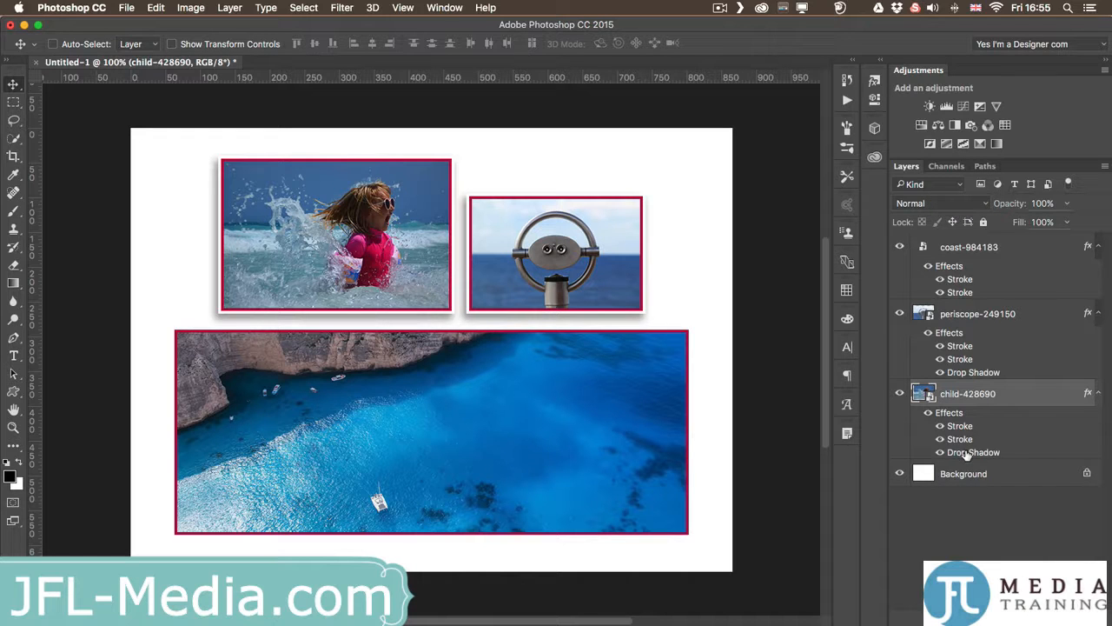
Step: Try drop shadow angles of 10° and -79° with global light on child-428690, and discard the changes
double_click(967, 455)
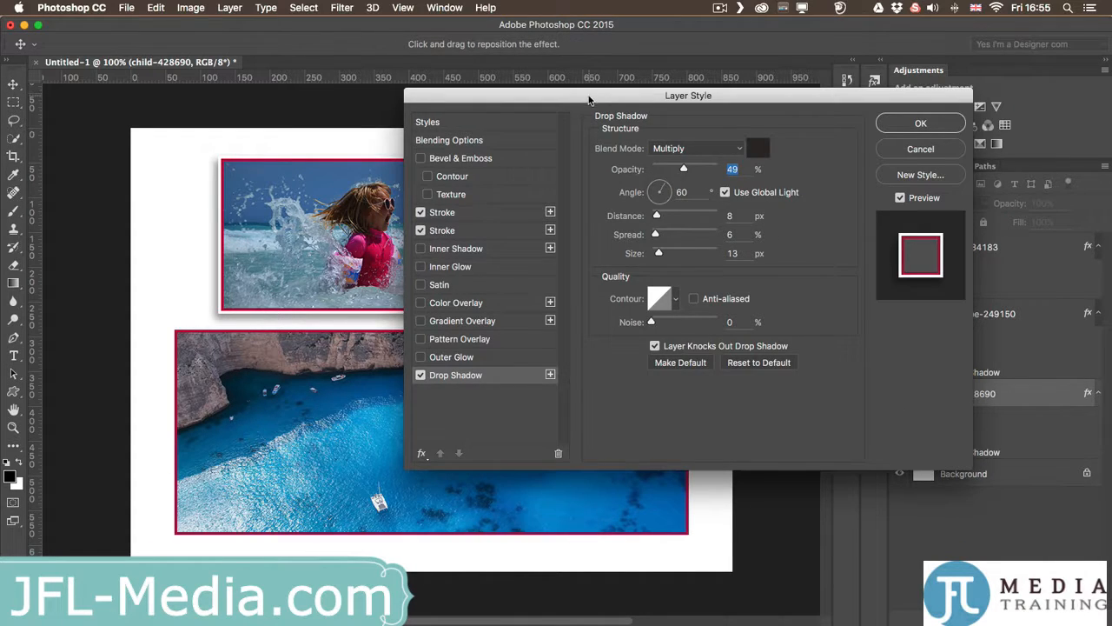
left_click_drag(588, 100, 759, 71)
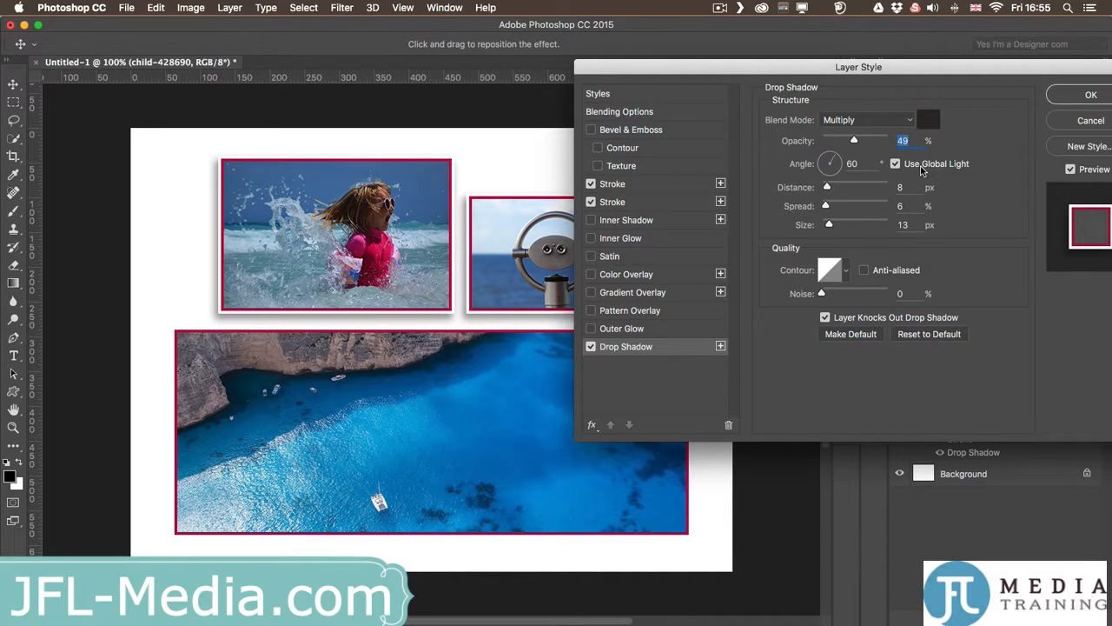
left_click_drag(831, 165, 821, 134)
left_click_drag(714, 68, 877, 67)
left_click_drag(994, 156, 1007, 160)
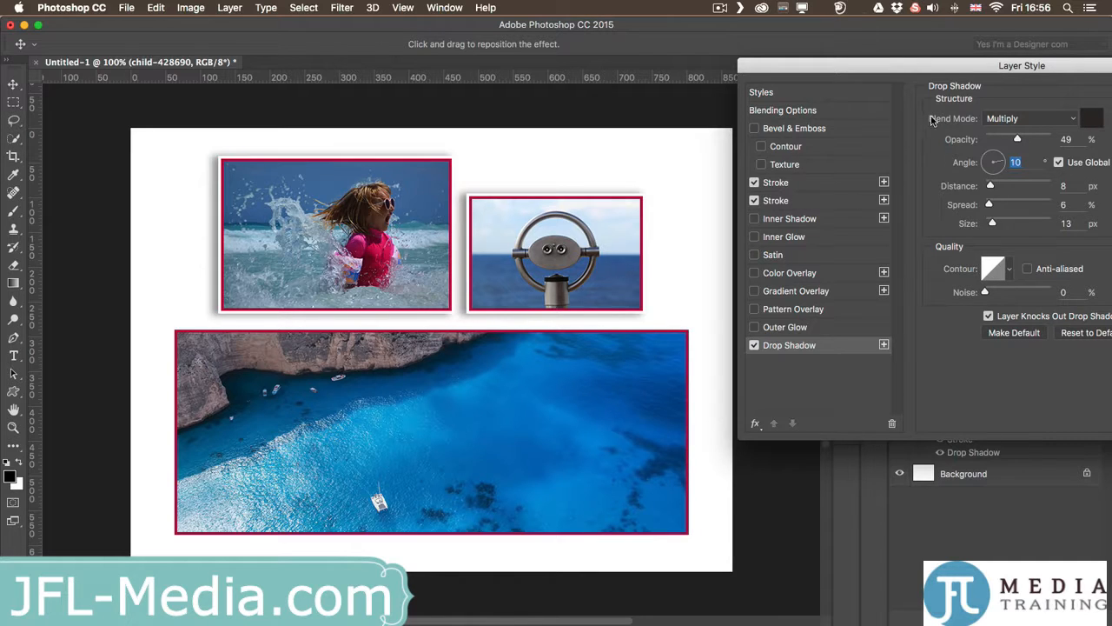
left_click_drag(949, 66, 795, 66)
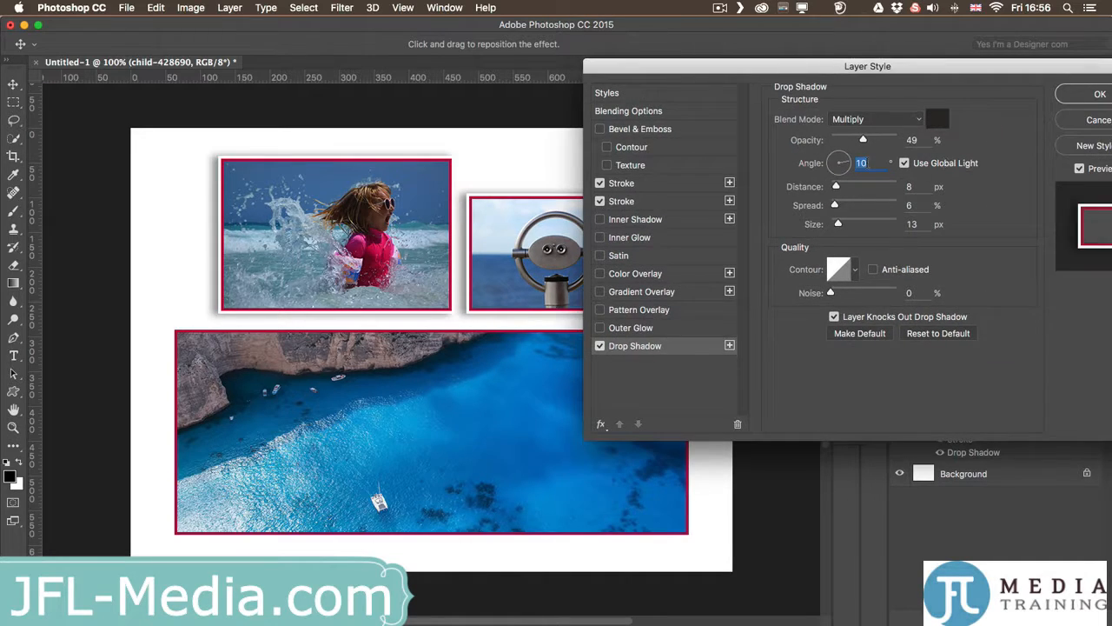
left_click_drag(840, 168, 841, 178)
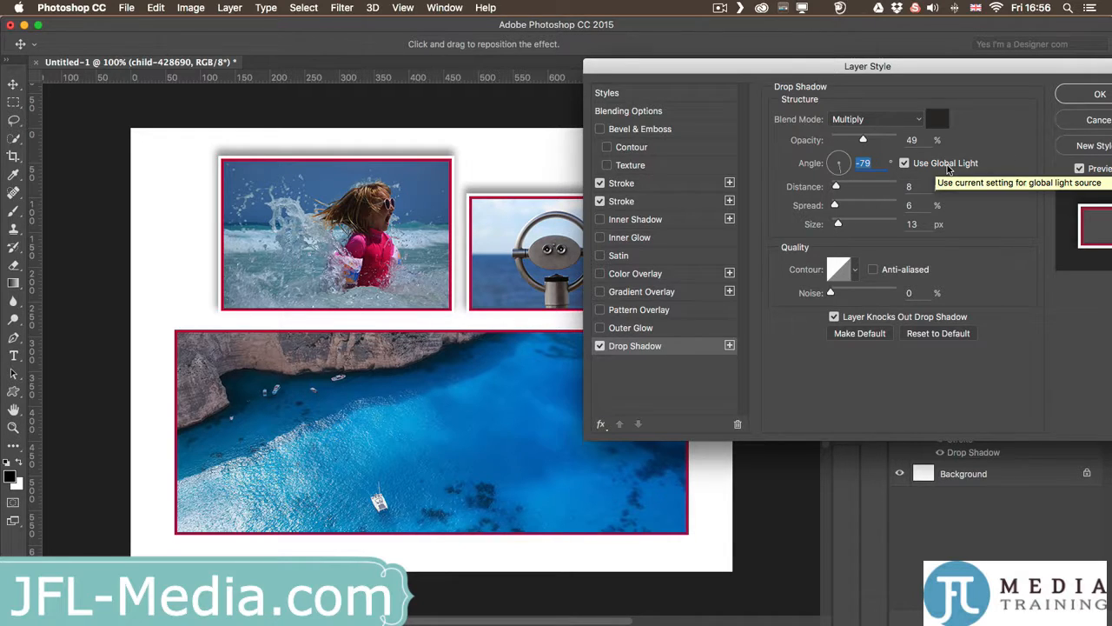
left_click(1072, 119)
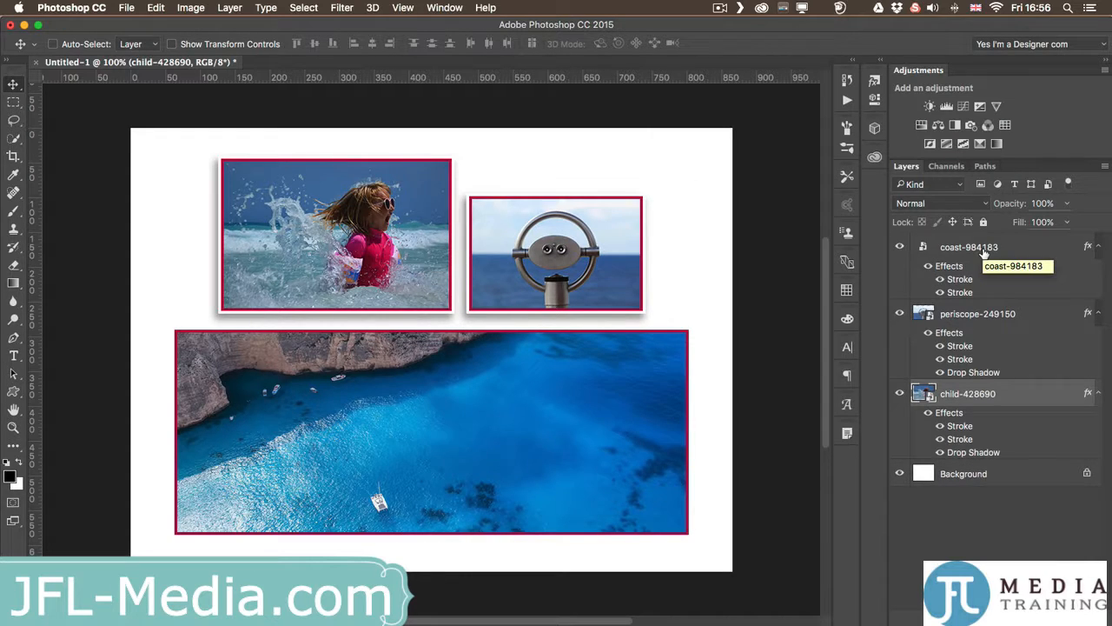
Step: Group the coast-984183, periscope-249150 and child-428690 layers together
left_click(970, 252, "shift")
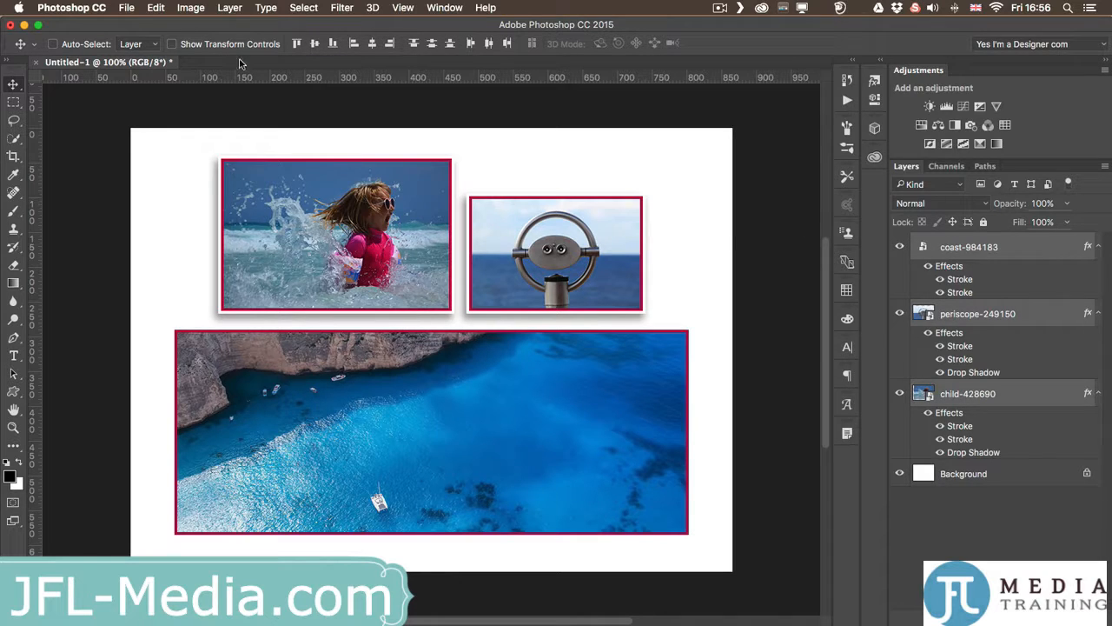
left_click(229, 7)
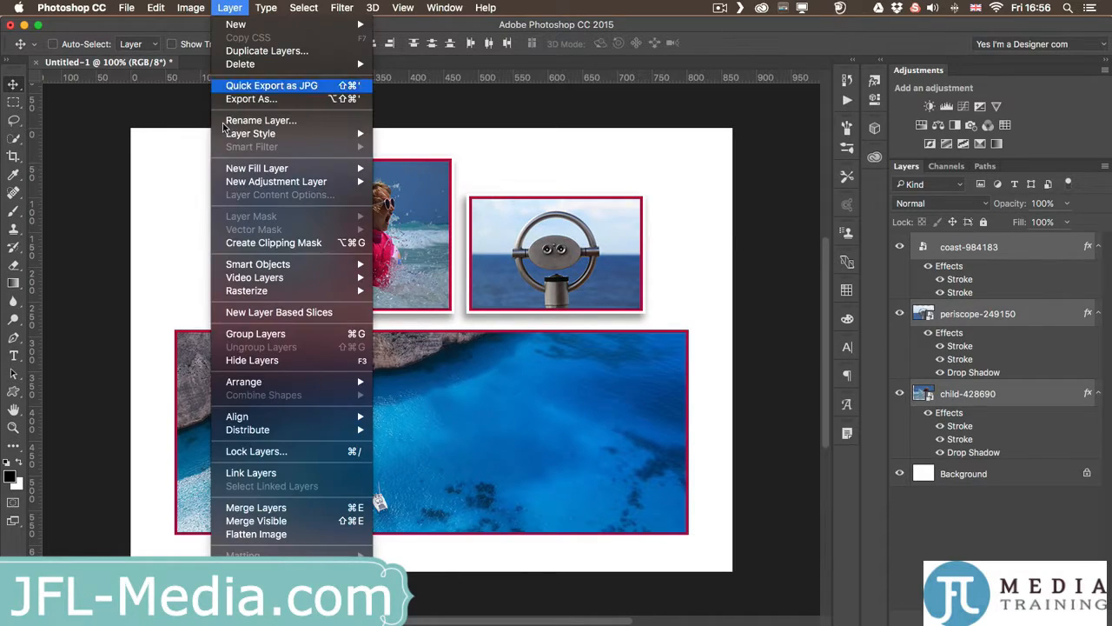
left_click(240, 337)
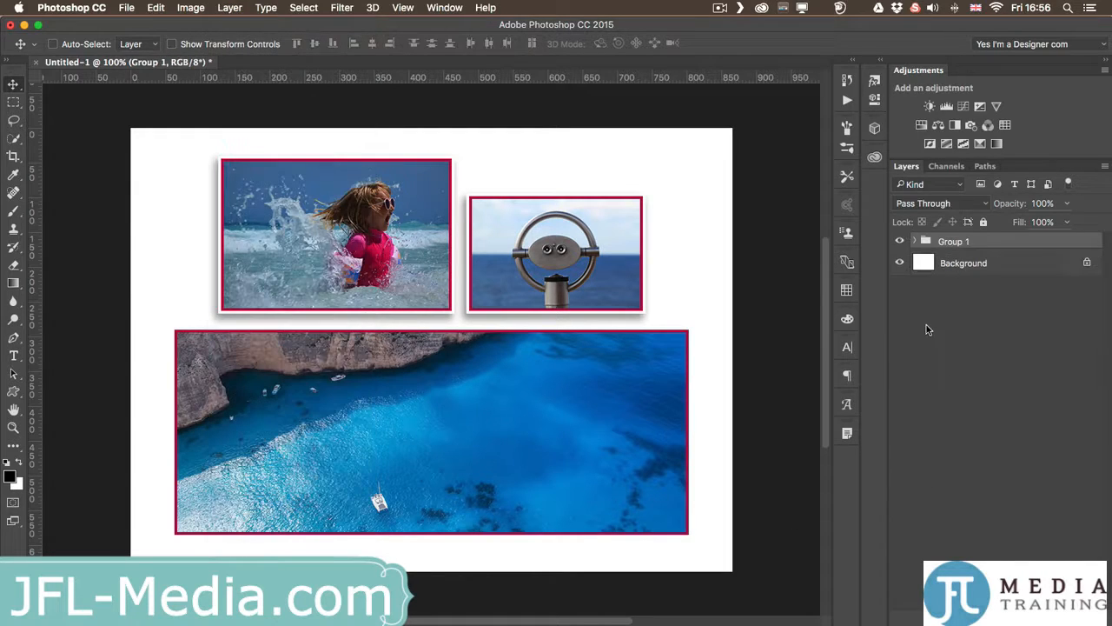
Step: Move child-428690's effects onto the group, and clear the layer styles of coast-984183 and periscope-249150
left_click(914, 242)
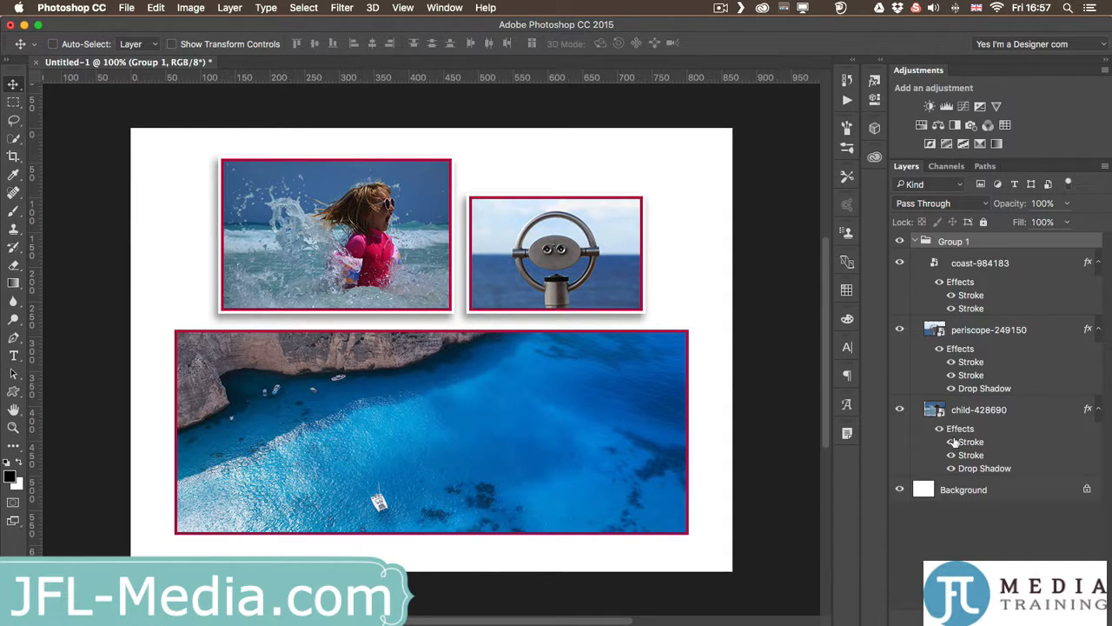
mouse_move(956, 391)
left_mouse_down()
mouse_move(979, 380)
mouse_move(965, 241)
left_mouse_up()
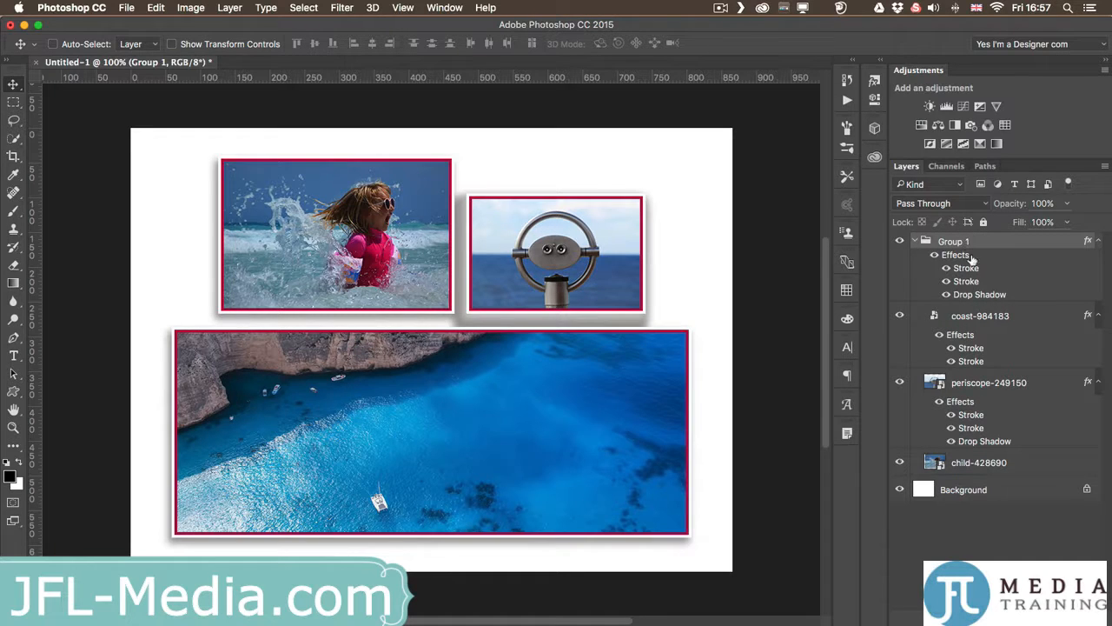
right_click(963, 337)
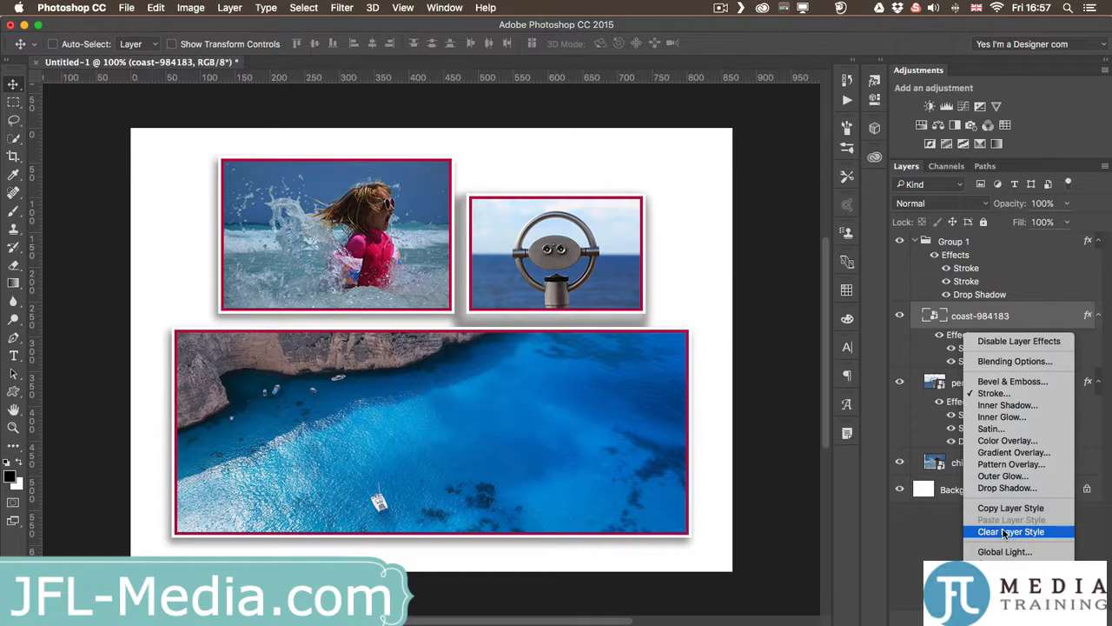
left_click(1005, 532)
right_click(965, 364)
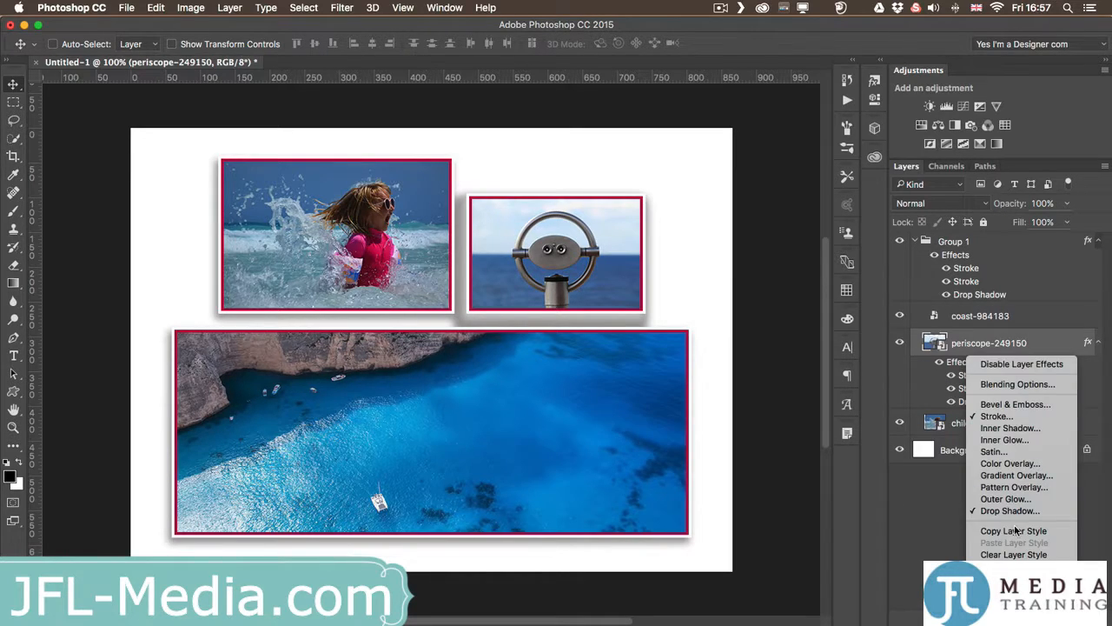
left_click(1005, 555)
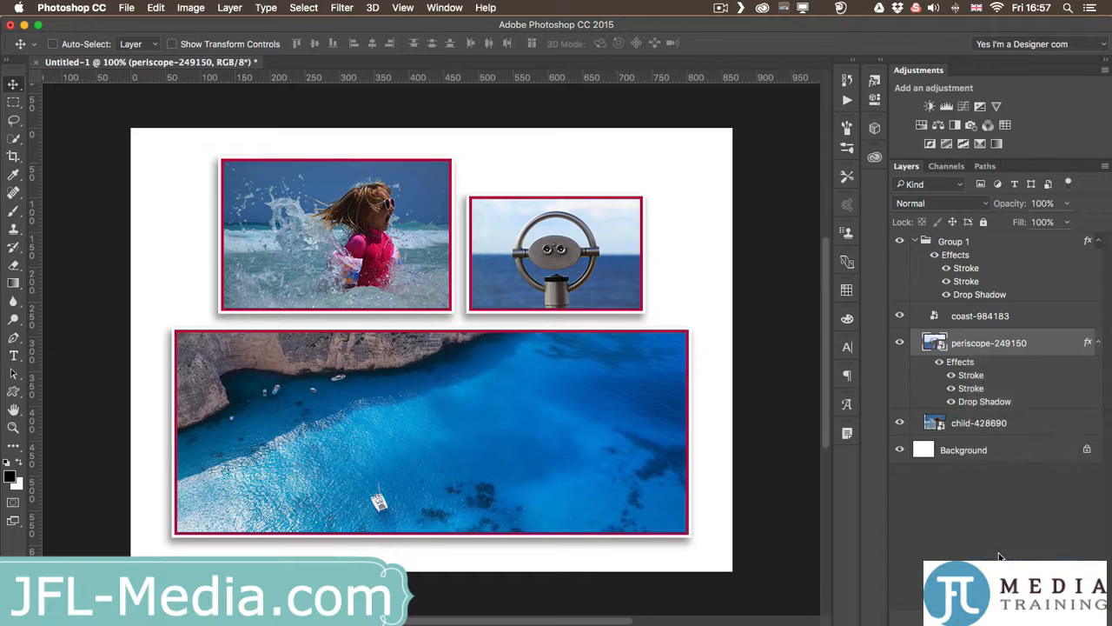
Step: Hide and show the group's effects to compare the photos with and without them
left_click(954, 247)
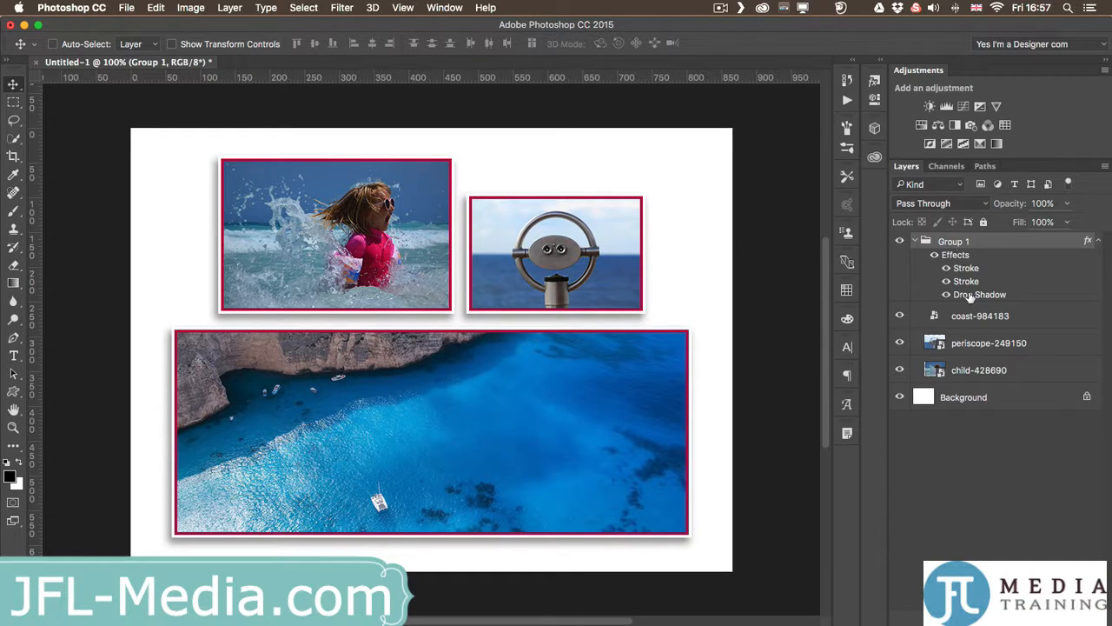
left_click(935, 256)
left_click(935, 256)
Step: Move the coast-984183 layer out above the group and back into it above periscope-249150
left_click(965, 321)
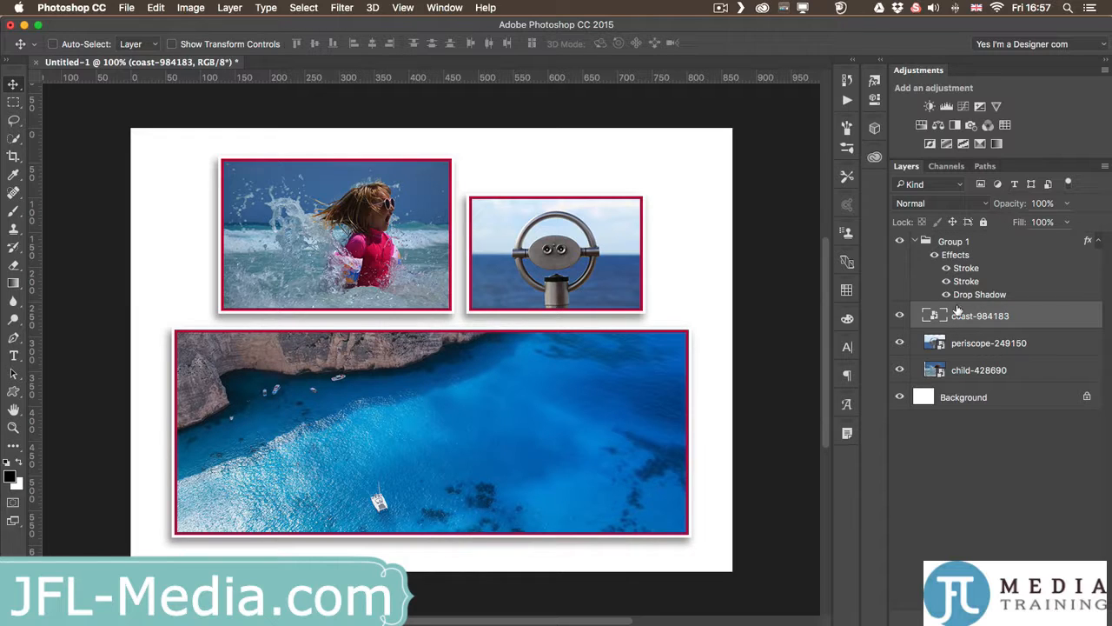
left_click_drag(957, 309, 956, 246)
left_click_drag(956, 235, 956, 232)
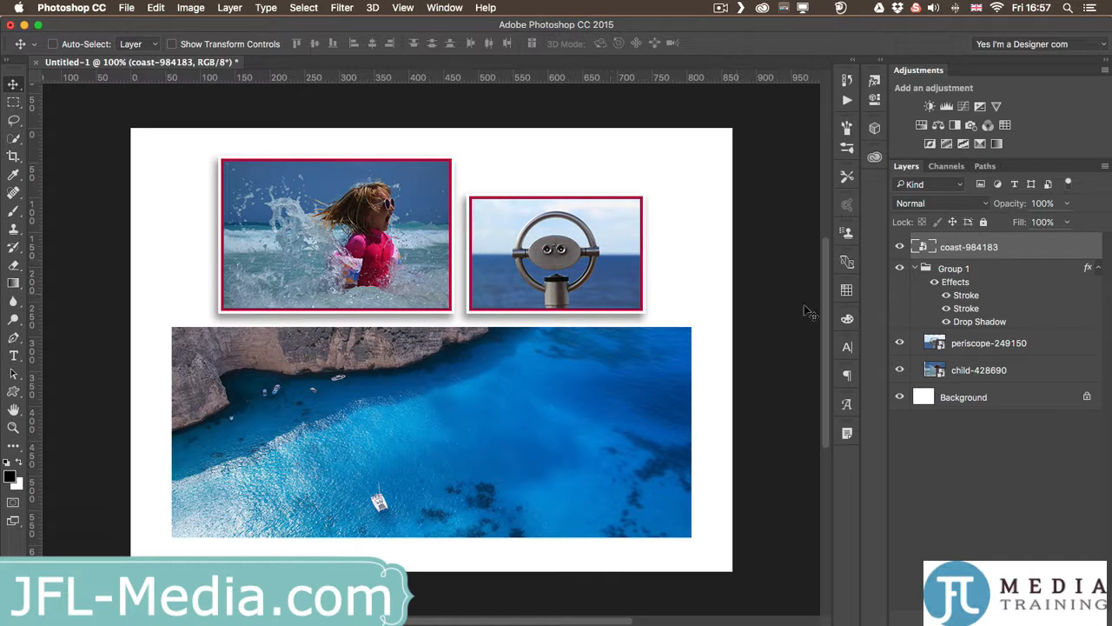
left_click_drag(995, 251, 988, 329)
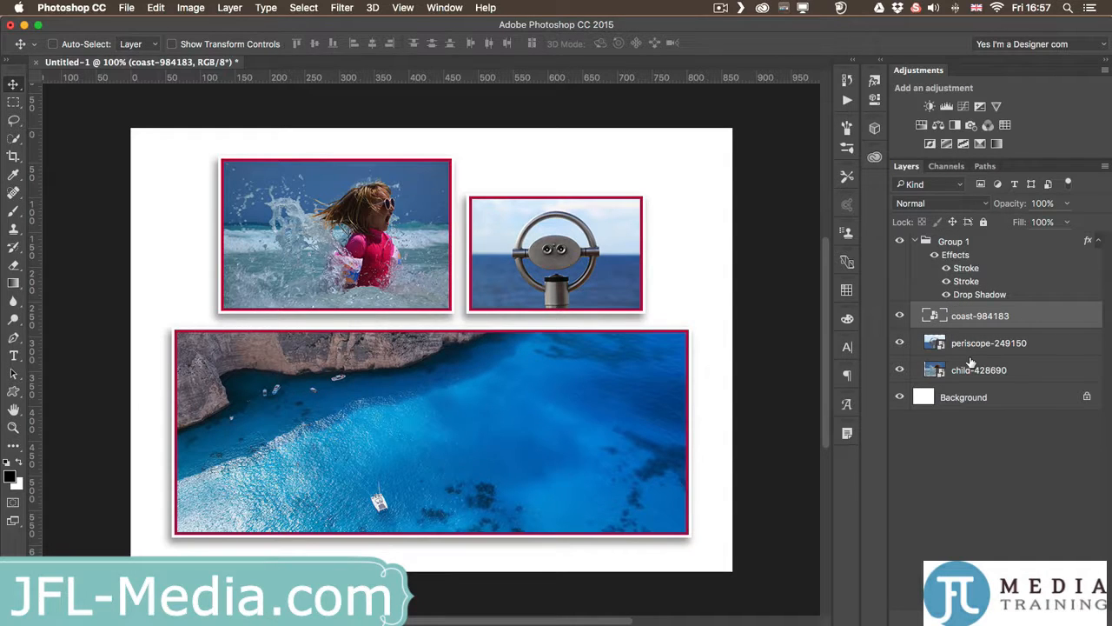